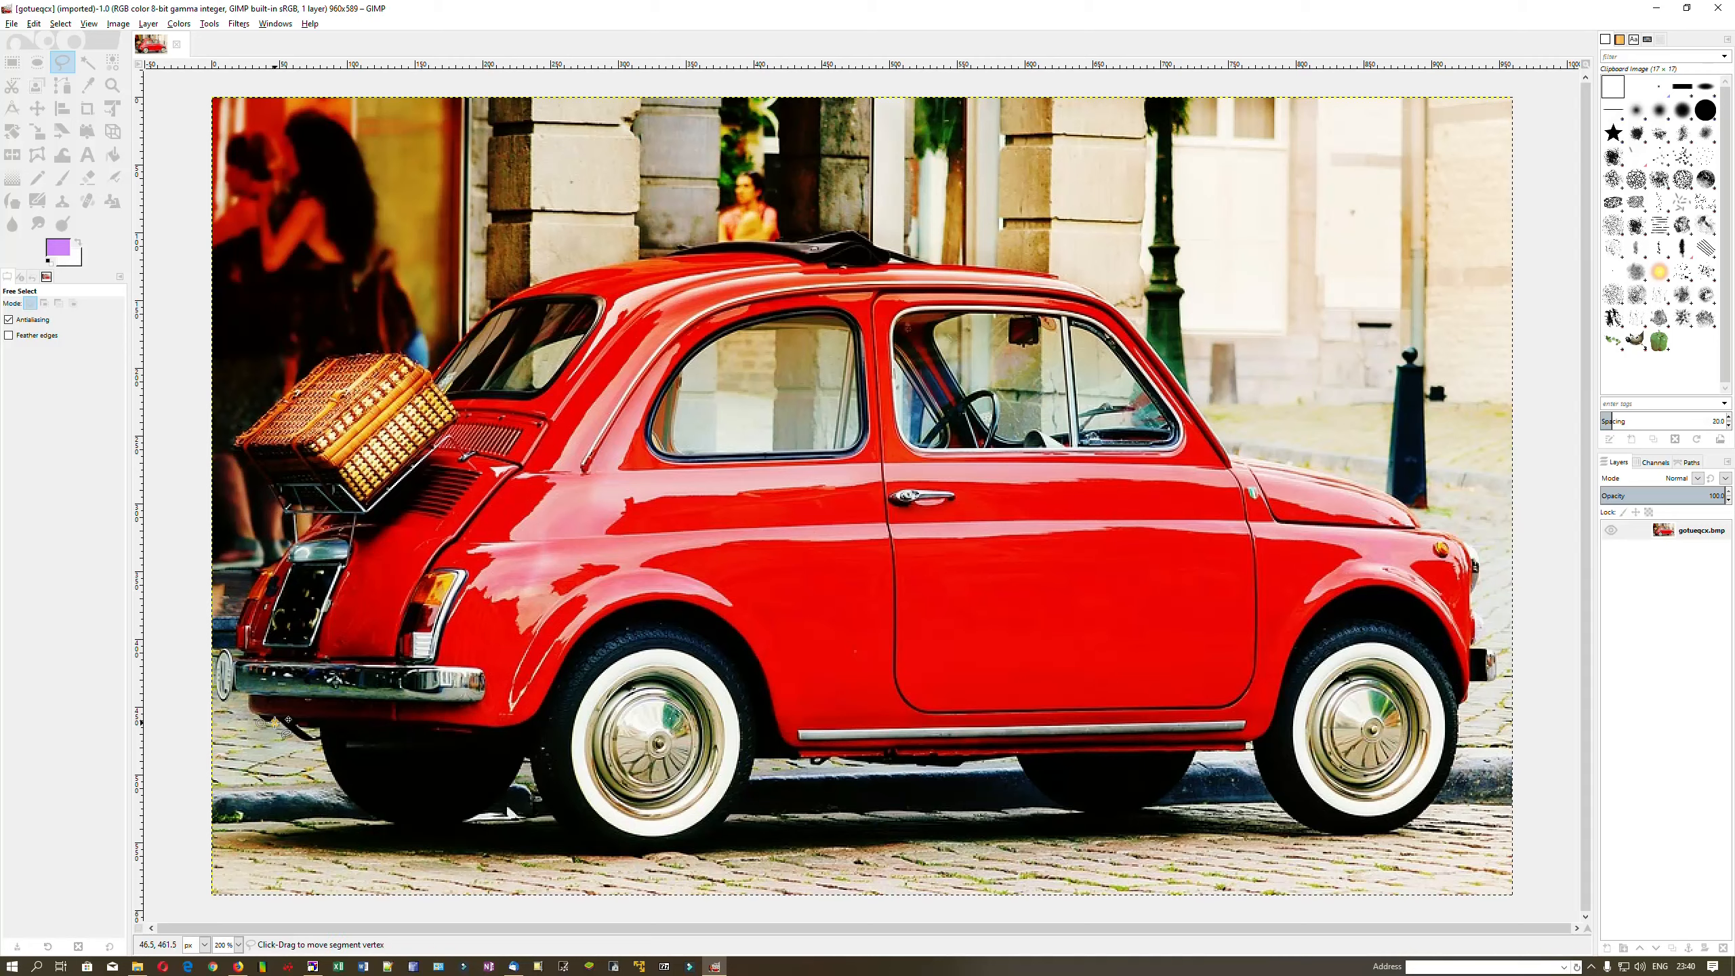
Start the Free Select outline at the rear wheel and trace around the rear tyre
left_click(310, 738)
left_click(322, 739)
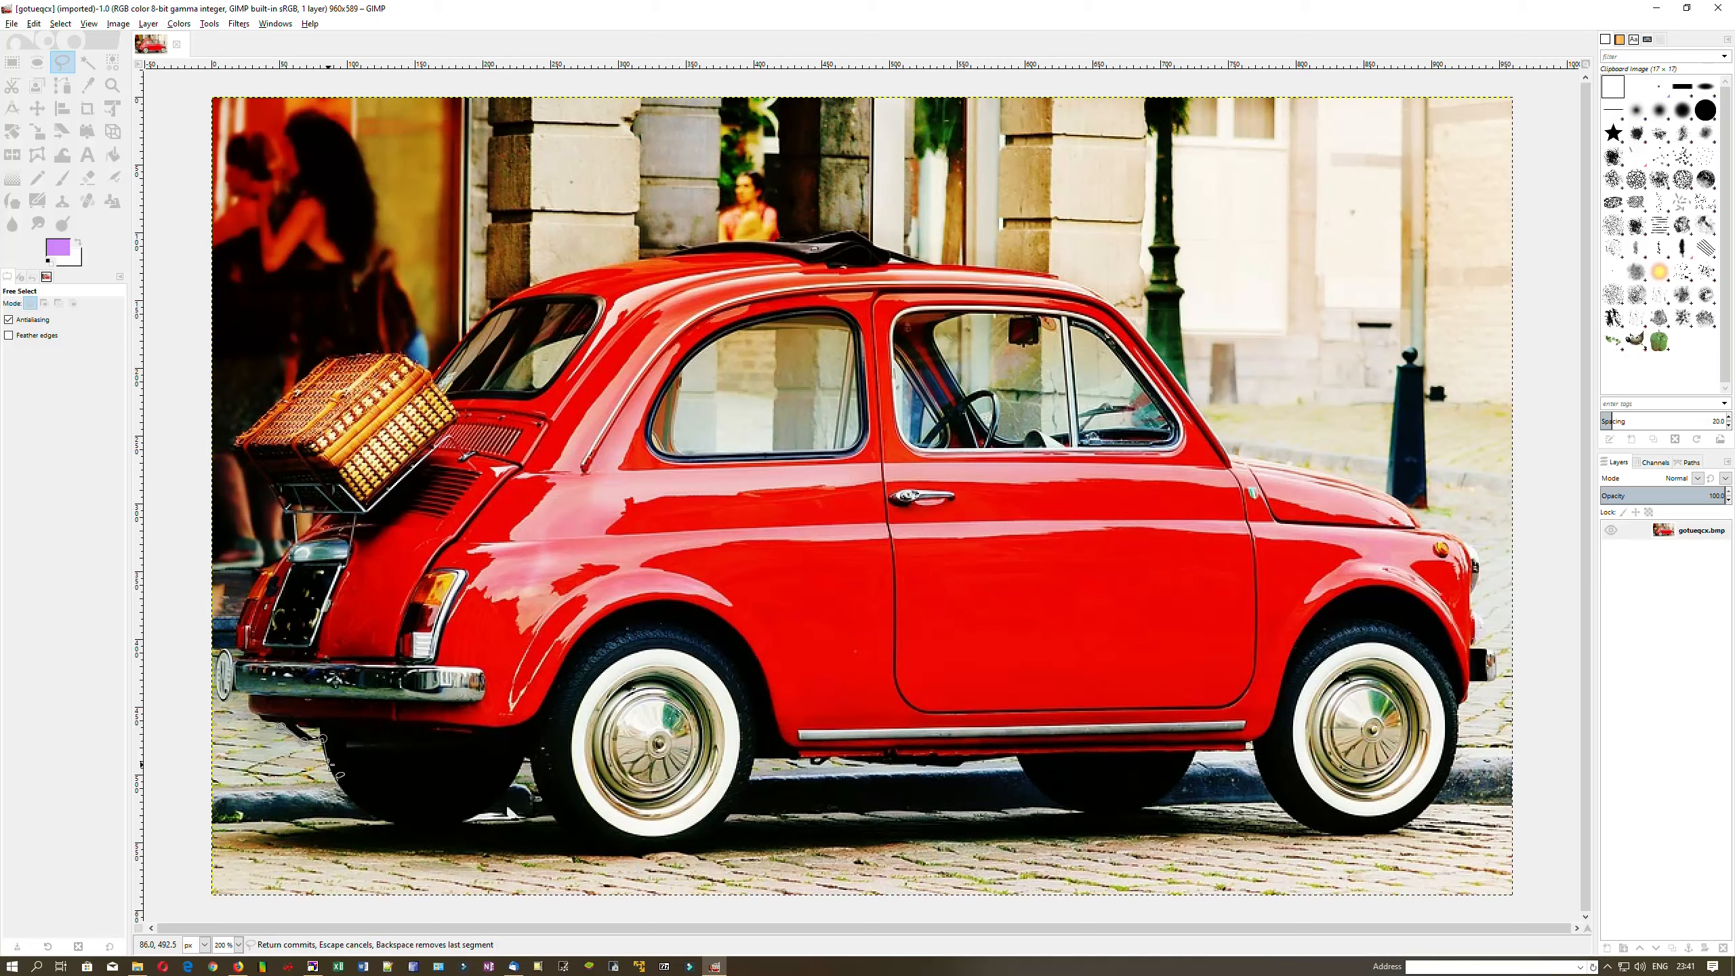
left_click(340, 793)
left_click(394, 829)
left_click(472, 821)
left_click(511, 792)
left_click(511, 778)
left_click(524, 756)
left_click(530, 762)
left_click(534, 792)
left_click(551, 815)
left_click(573, 838)
left_click(582, 844)
left_click(595, 849)
left_click(616, 855)
left_click(625, 853)
left_click(683, 852)
left_click(717, 840)
left_click(726, 820)
left_click(737, 812)
left_click(748, 792)
left_click(751, 766)
left_click(755, 758)
Continue the outline around the front tyre and up the car's front to the hood
left_click(1253, 750)
left_click(1265, 787)
left_click(1285, 812)
left_click(1313, 830)
left_click(1341, 837)
left_click(1400, 829)
left_click(1447, 782)
left_click(1456, 756)
left_click(1469, 683)
left_click(1483, 646)
left_click(1477, 605)
left_click(1476, 564)
left_click(1468, 534)
left_click(1448, 526)
Trace the outline over the windscreen pillar, along the roof and down the rear window
left_click(1393, 493)
left_click(1277, 465)
left_click(1233, 453)
left_click(1188, 396)
left_click(1114, 306)
left_click(1059, 275)
left_click(936, 263)
left_click(879, 246)
left_click(855, 231)
left_click(803, 240)
left_click(707, 244)
left_click(635, 262)
left_click(555, 278)
left_click(506, 302)
left_click(433, 374)
left_click(405, 355)
Trace around the rear basket and bumper, close the outline at its start and commit it
left_click(326, 355)
left_click(235, 445)
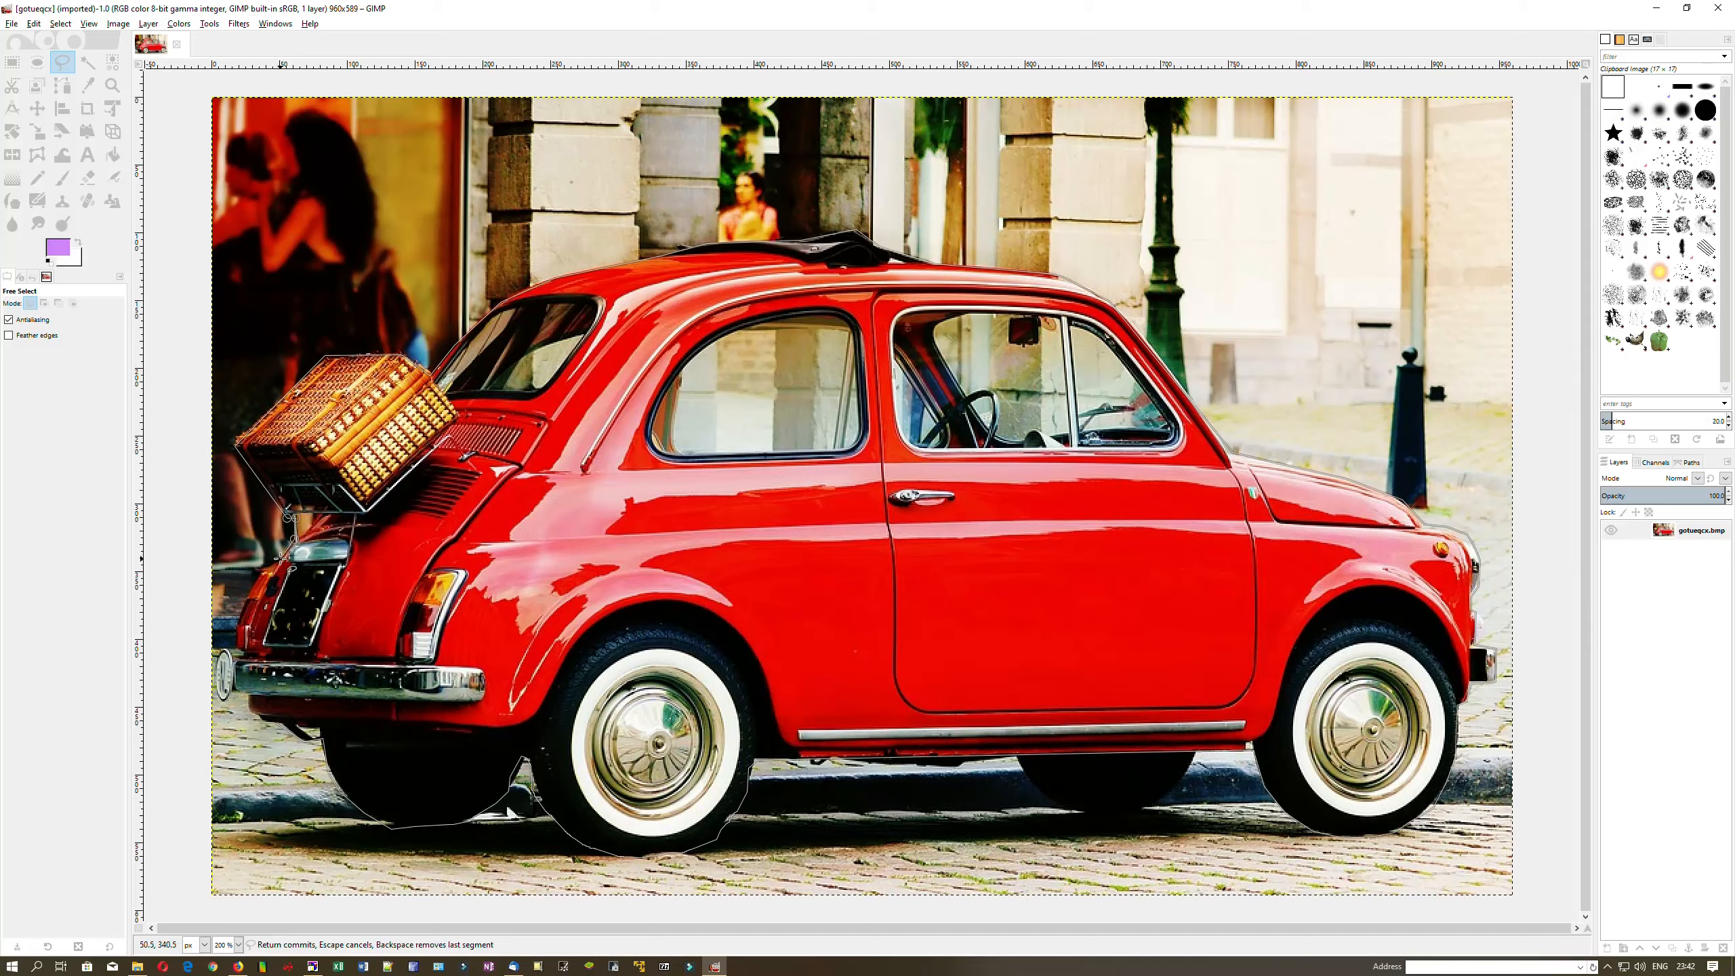
left_click(236, 644)
left_click(233, 654)
left_click(225, 649)
left_click(212, 674)
left_click(220, 701)
left_click(229, 705)
left_click(249, 695)
left_click(250, 712)
left_click(260, 722)
key("Return")
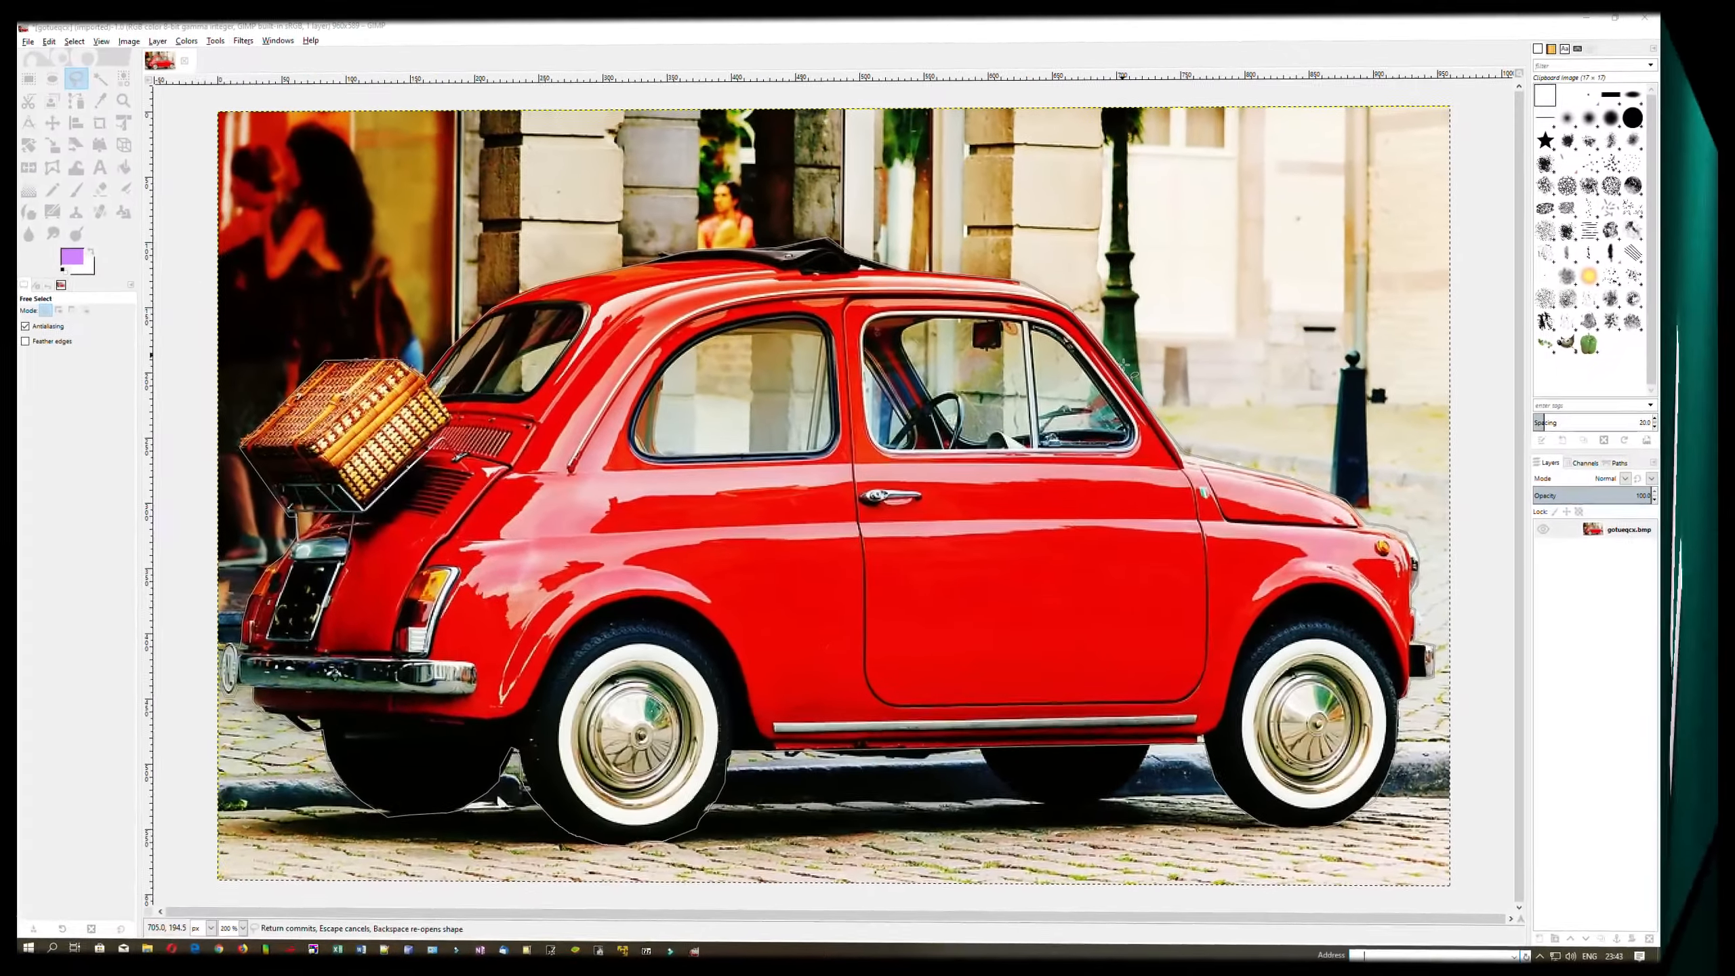
Cut the selected car out of the photo
right_click(1127, 377)
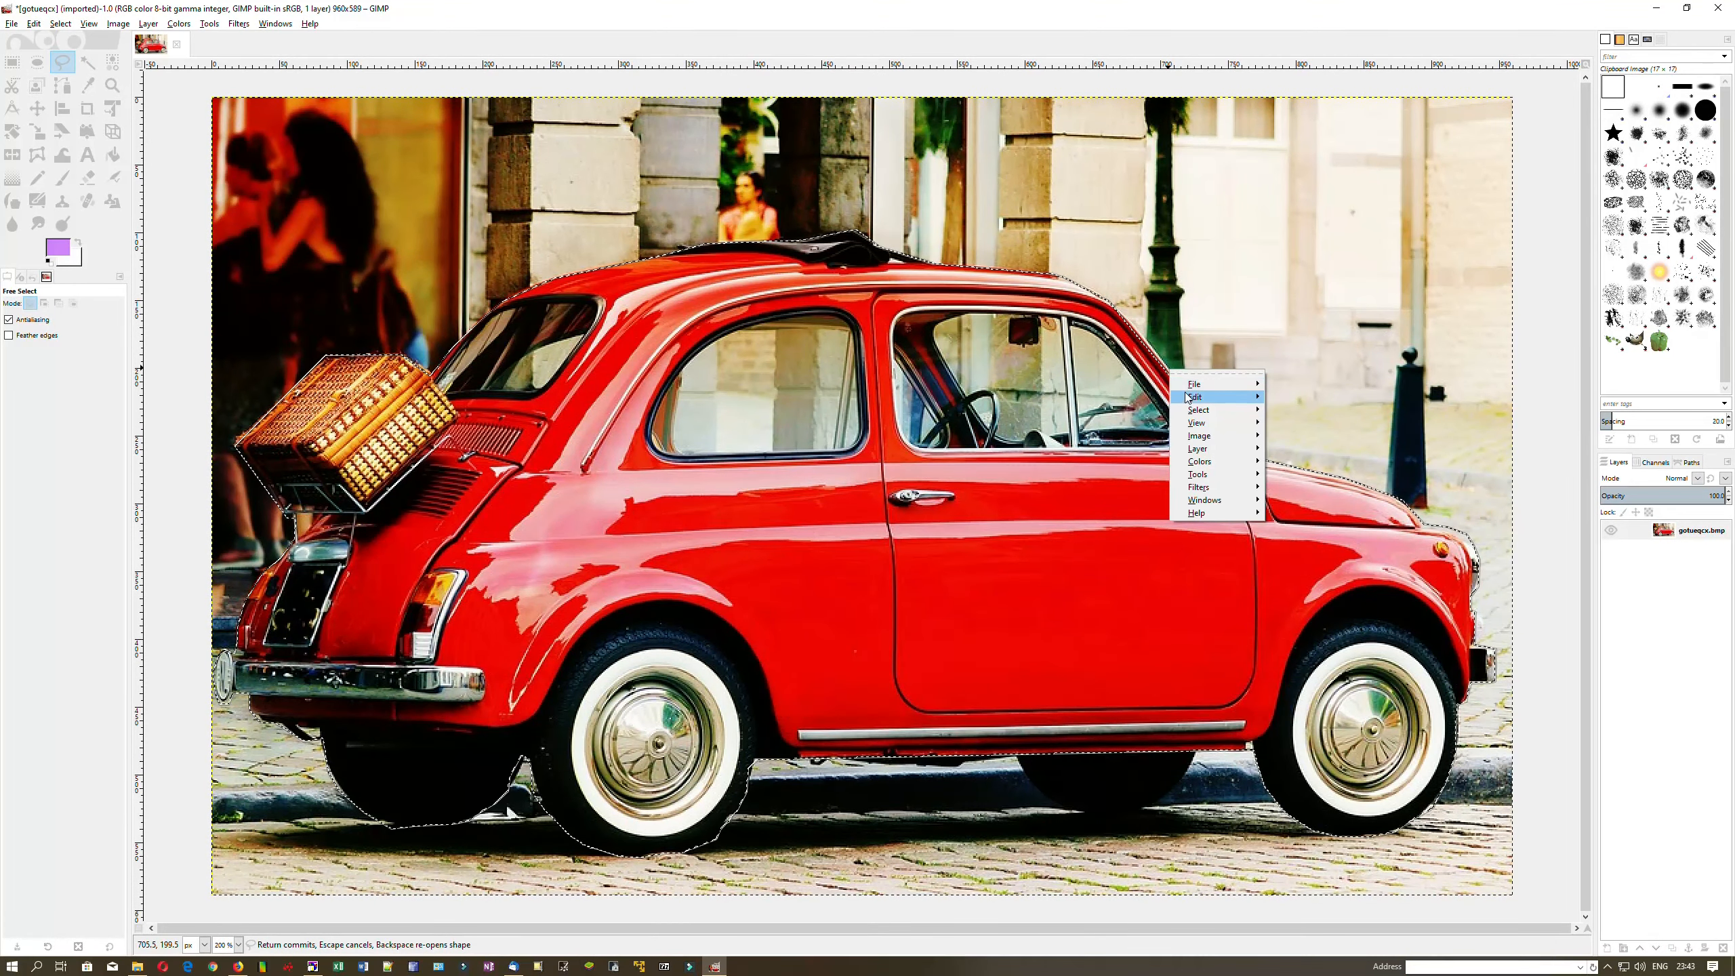
mouse_move(1188, 397)
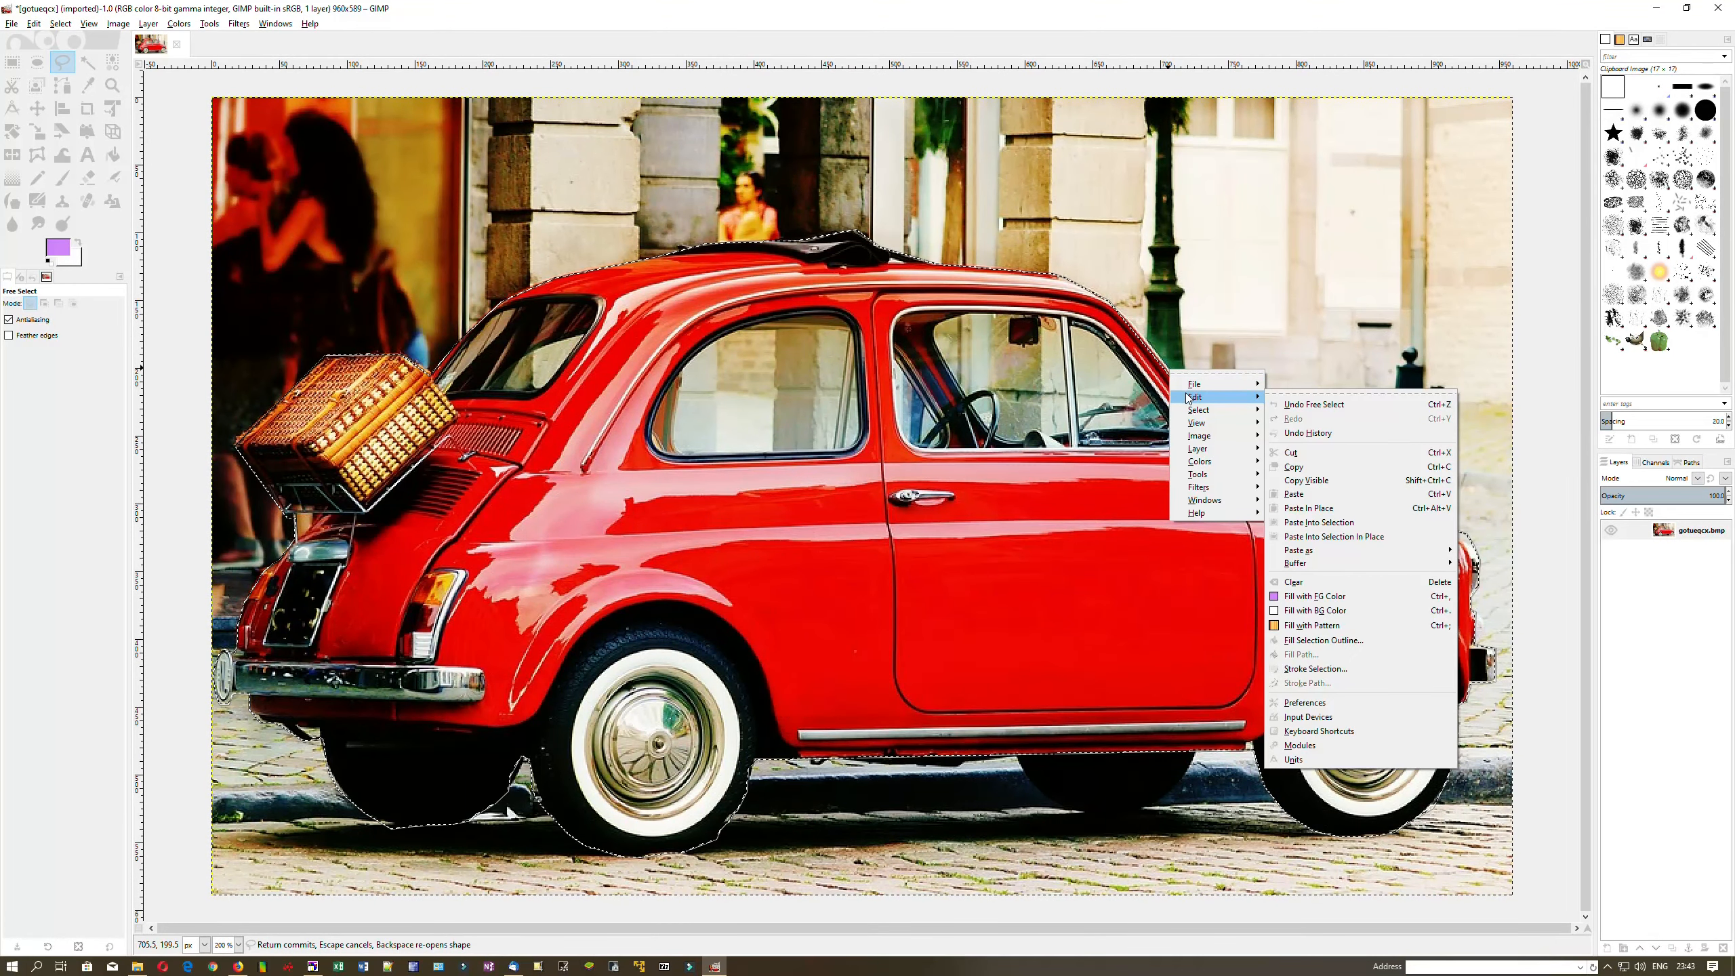
left_click(1295, 453)
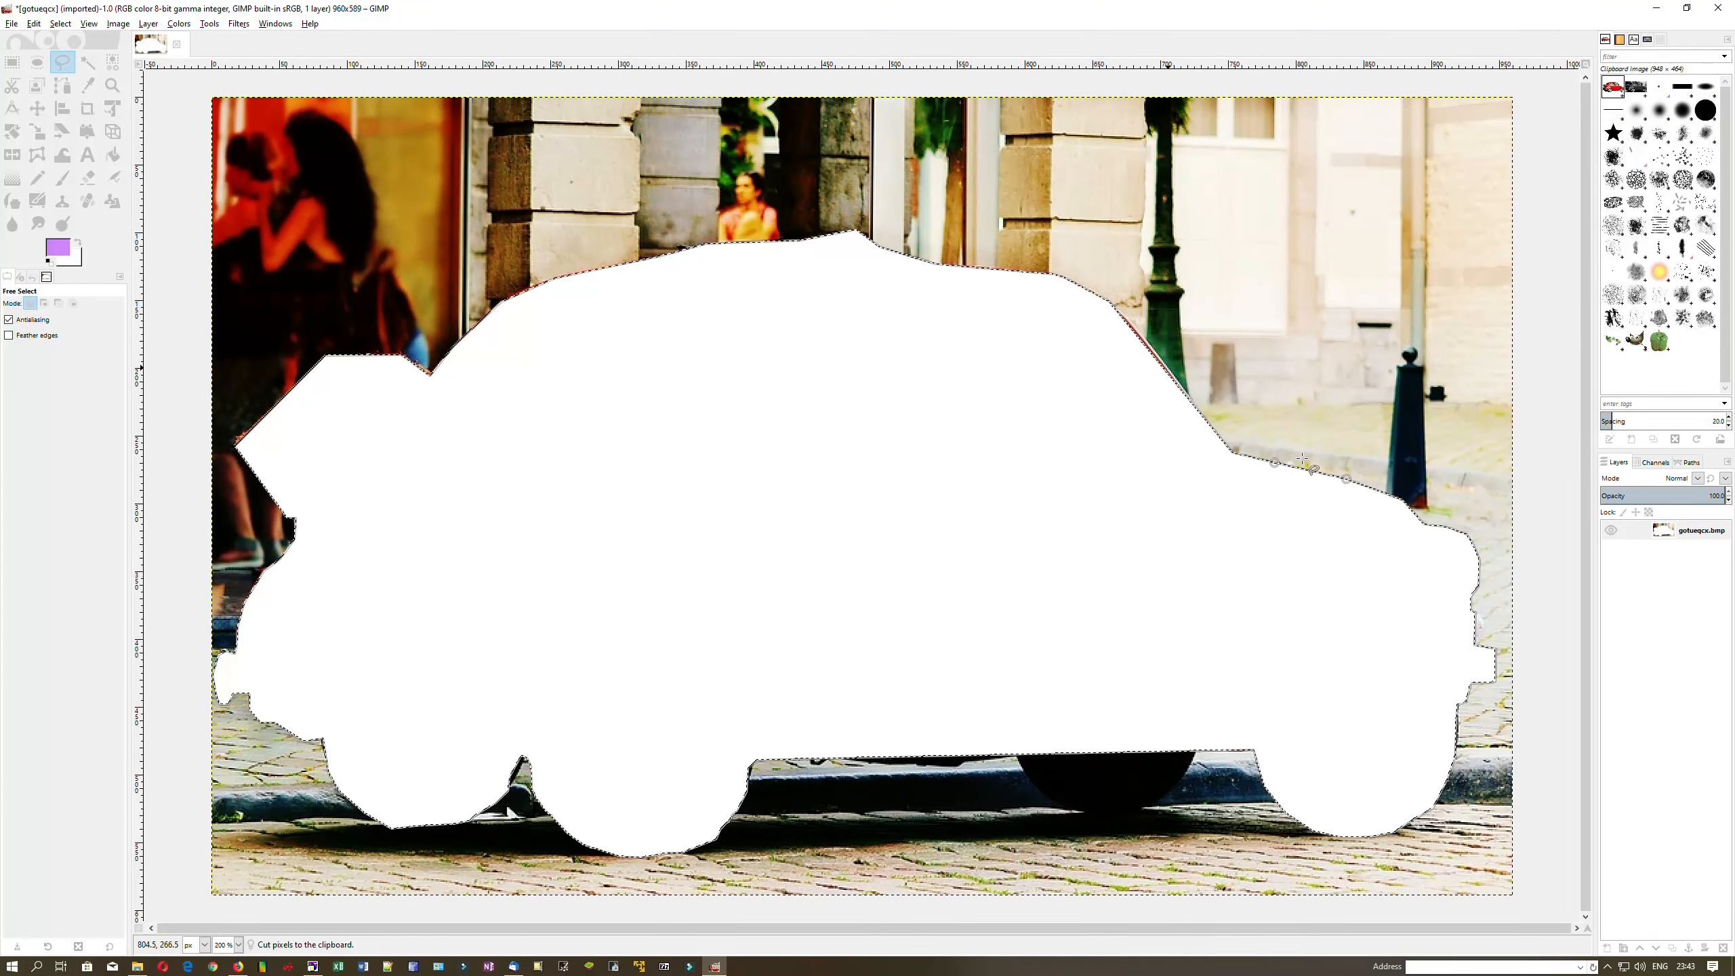
Paste the car as a new layer and hide the original photo layer
right_click(1368, 431)
mouse_move(1397, 461)
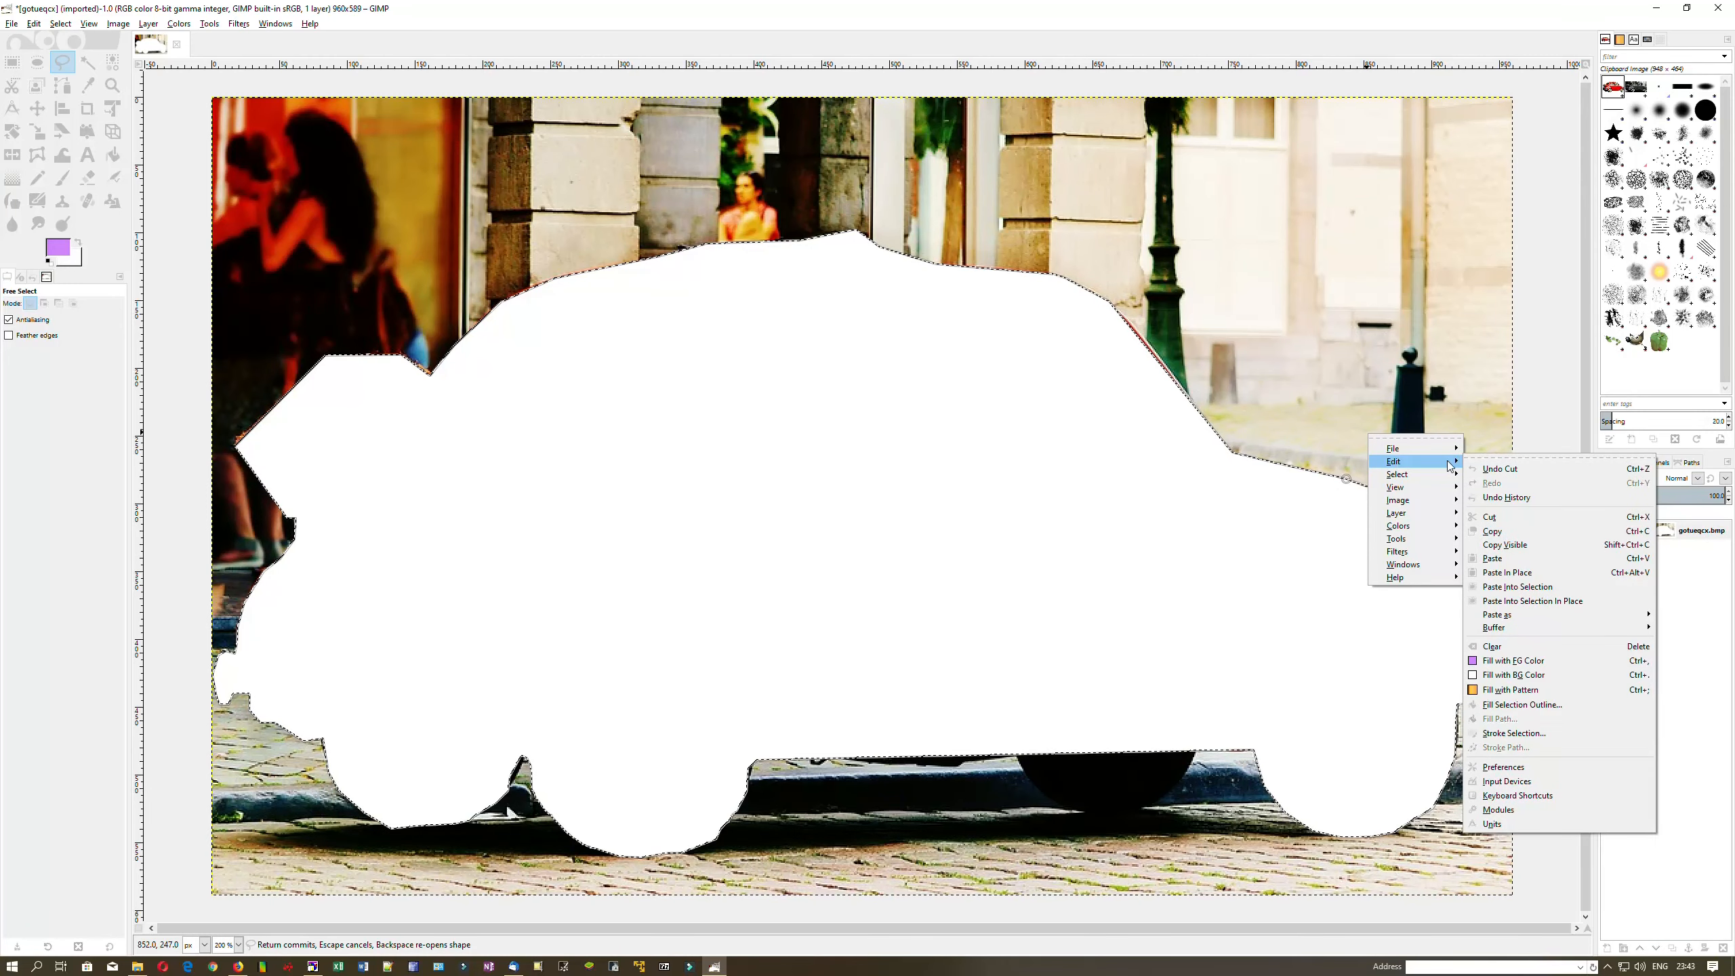
mouse_move(1521, 622)
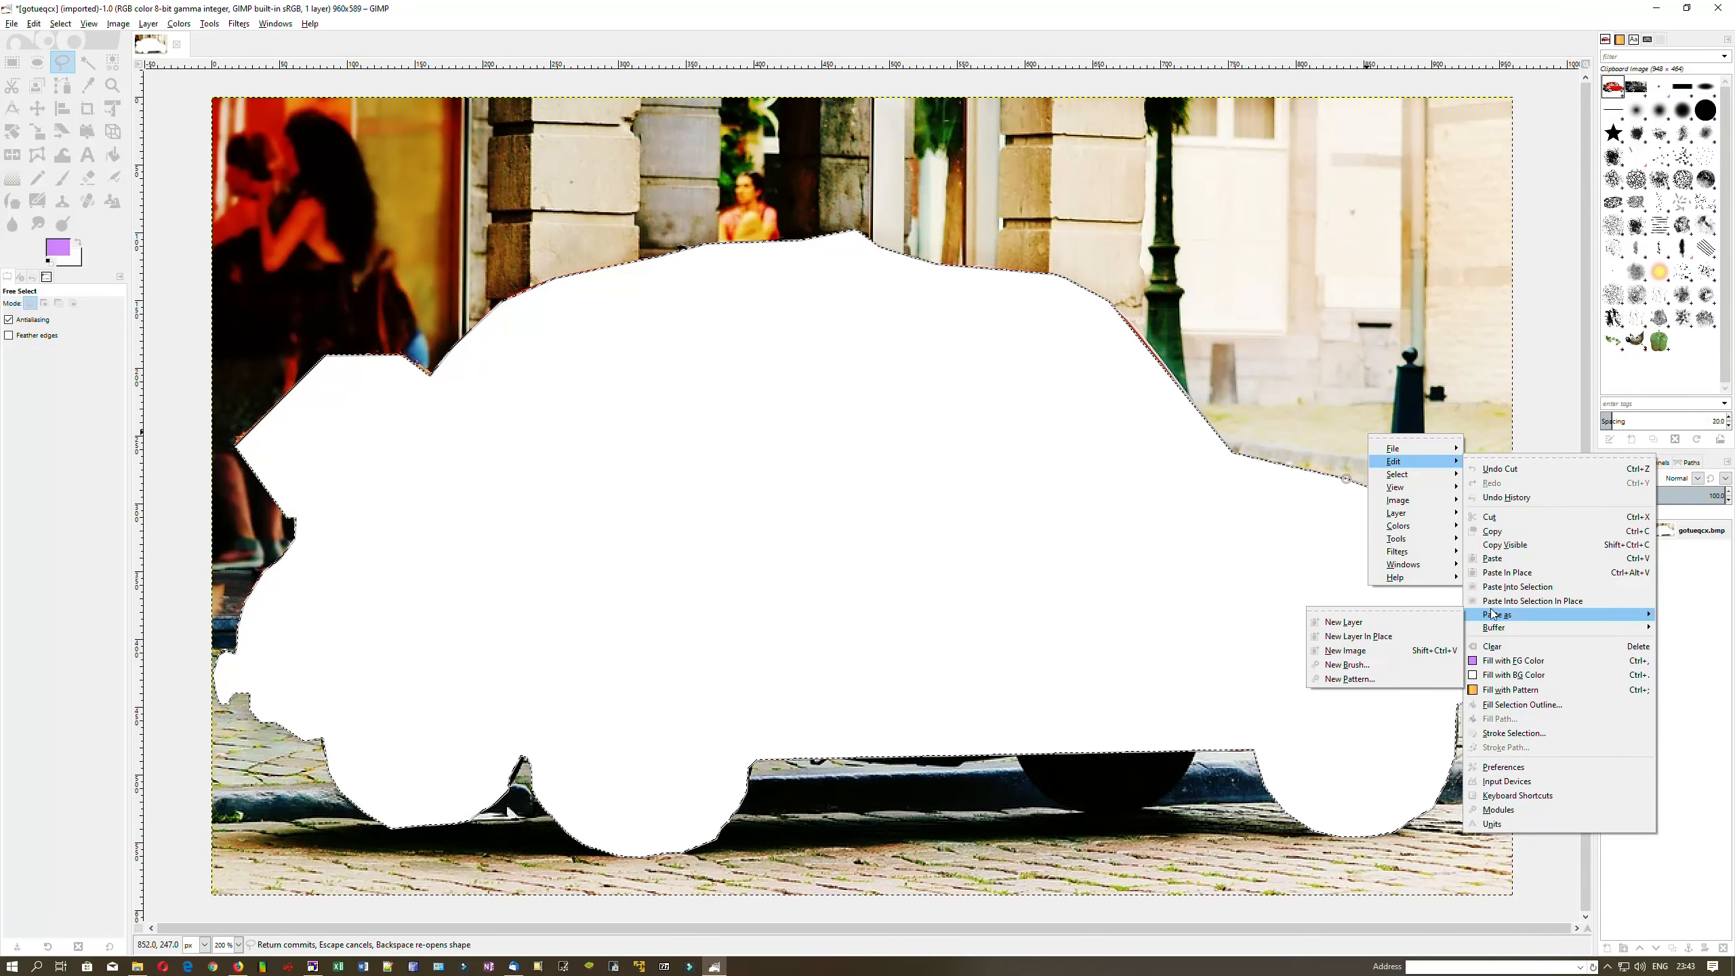
left_click(1382, 622)
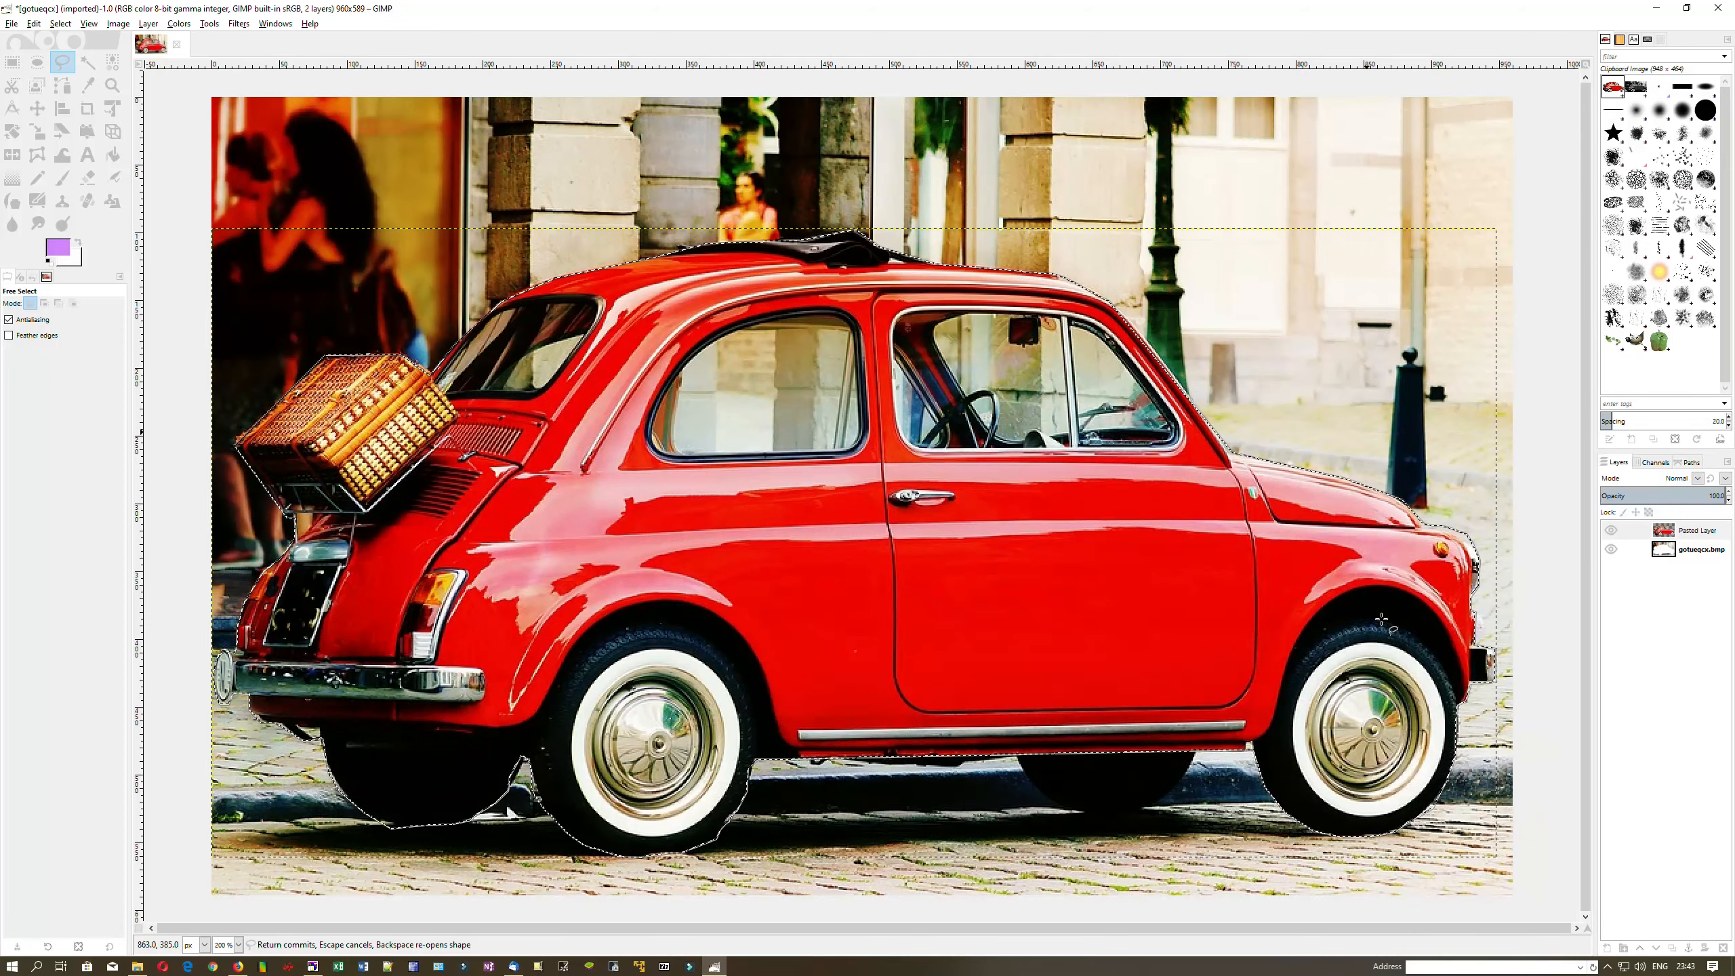
key("Return")
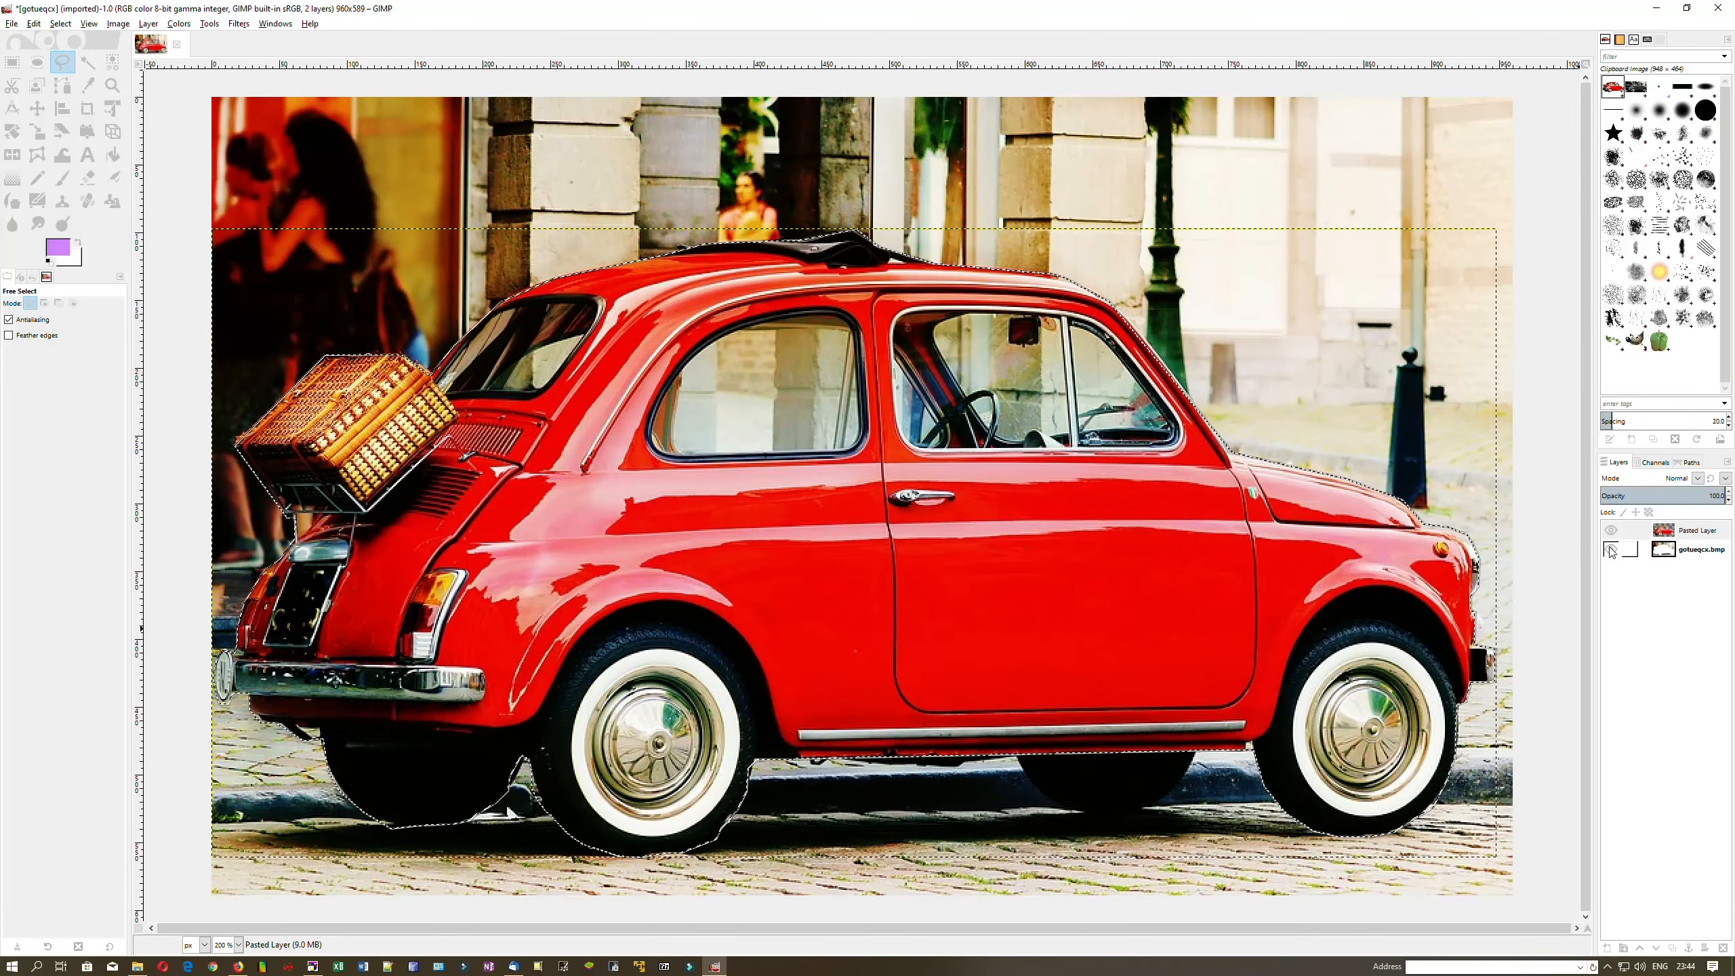
left_click(1611, 551)
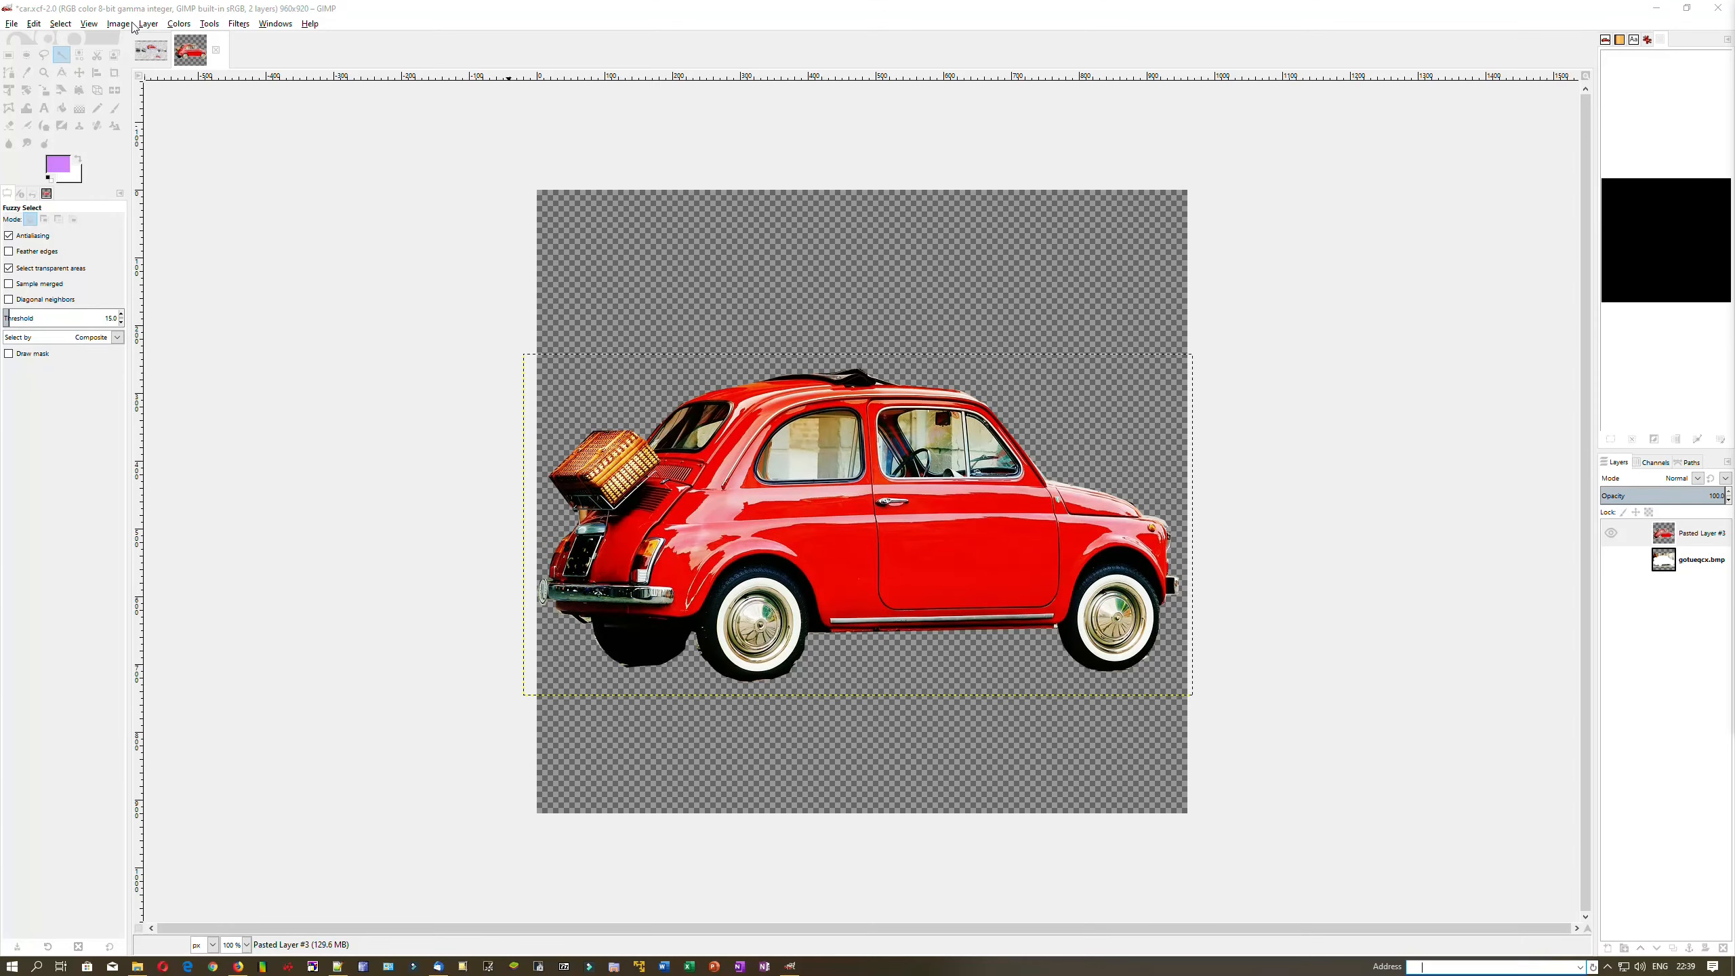
Resize the canvas to 1500×920 with the car centred, then fit the car layer to image size
left_click(119, 24)
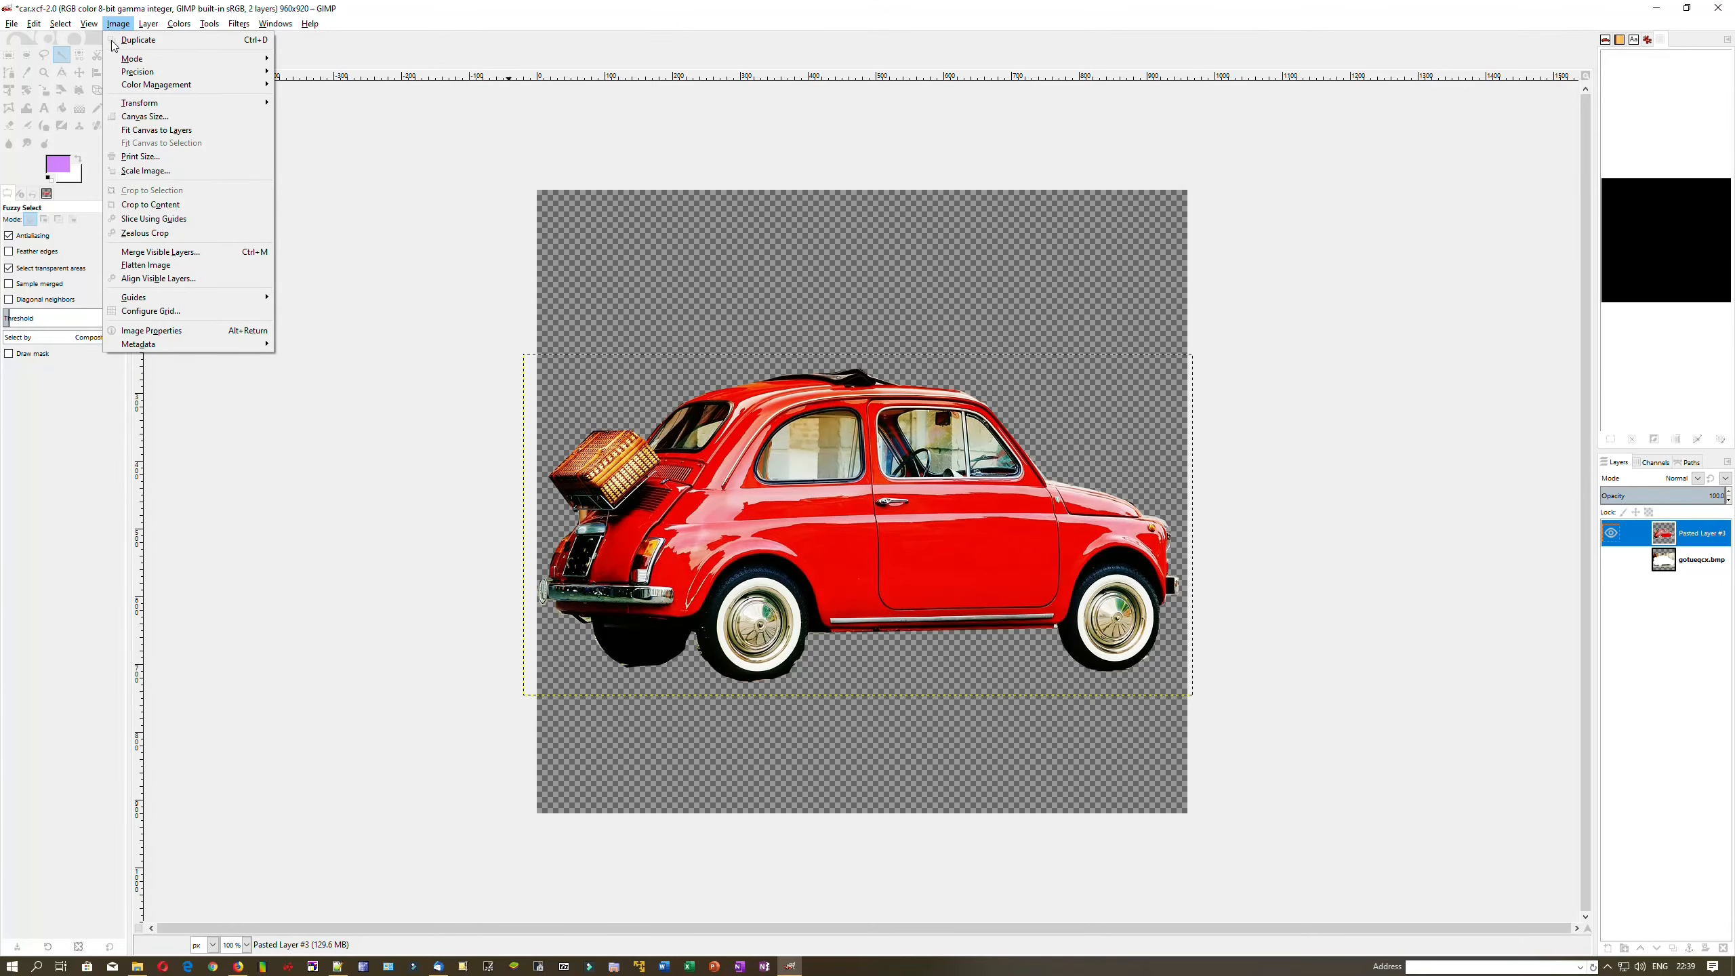
left_click(145, 116)
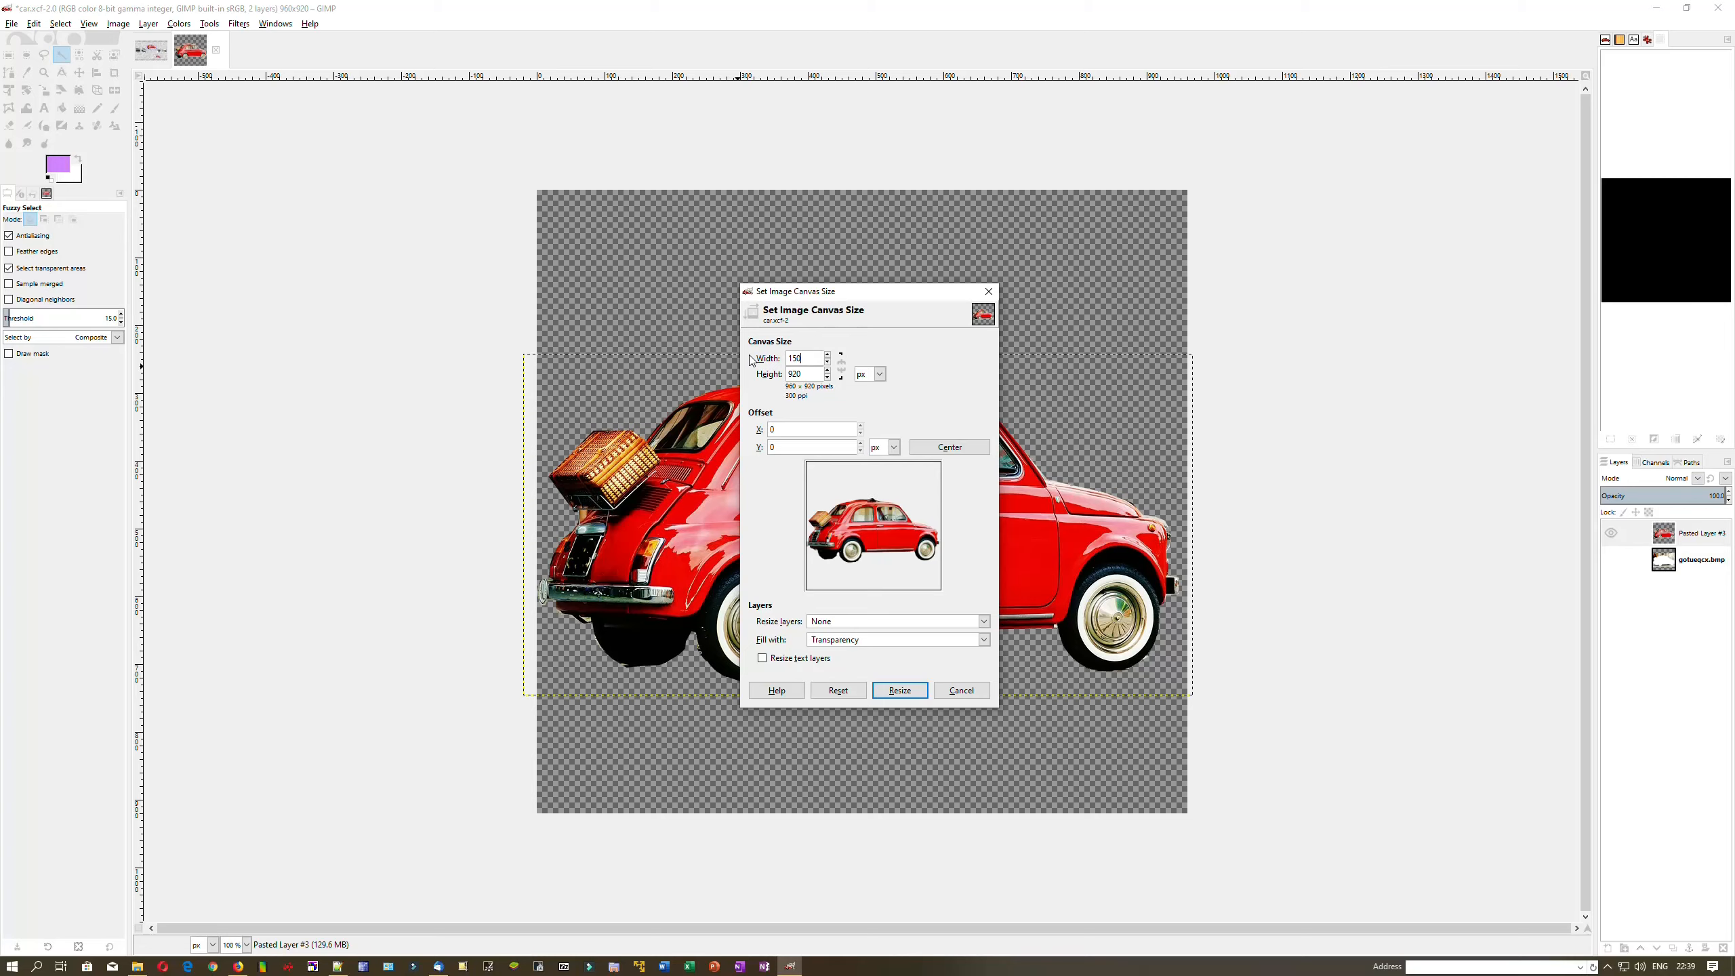
left_click(949, 446)
left_click(900, 644)
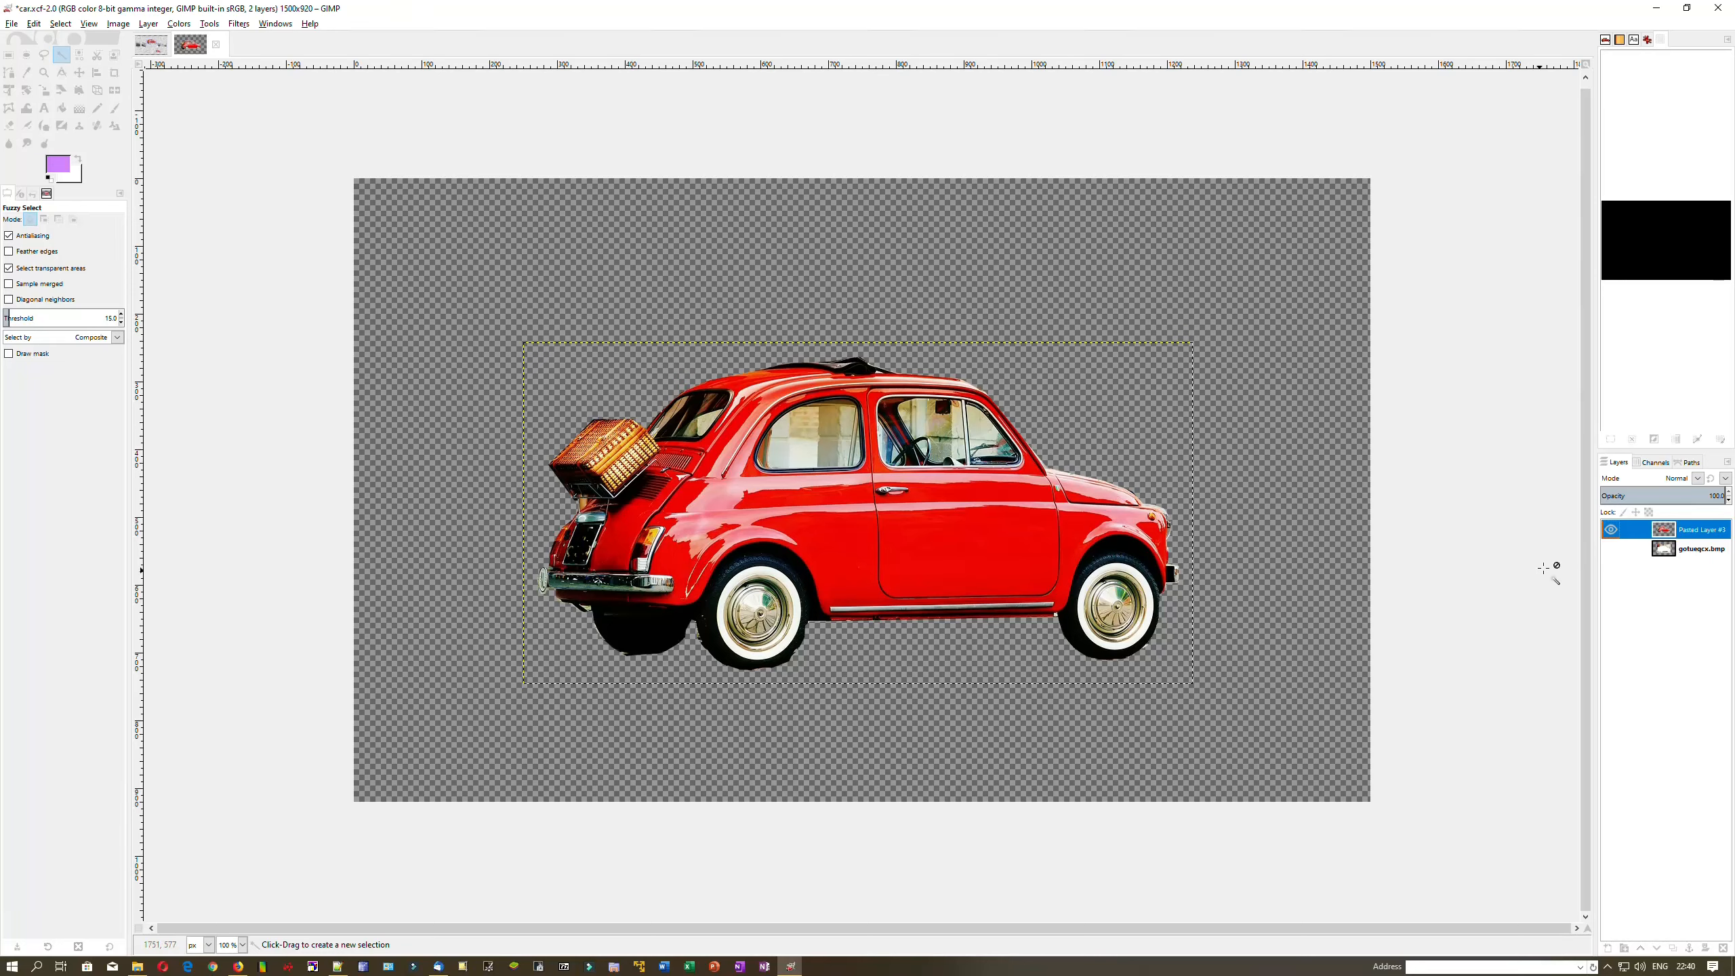
right_click(1697, 531)
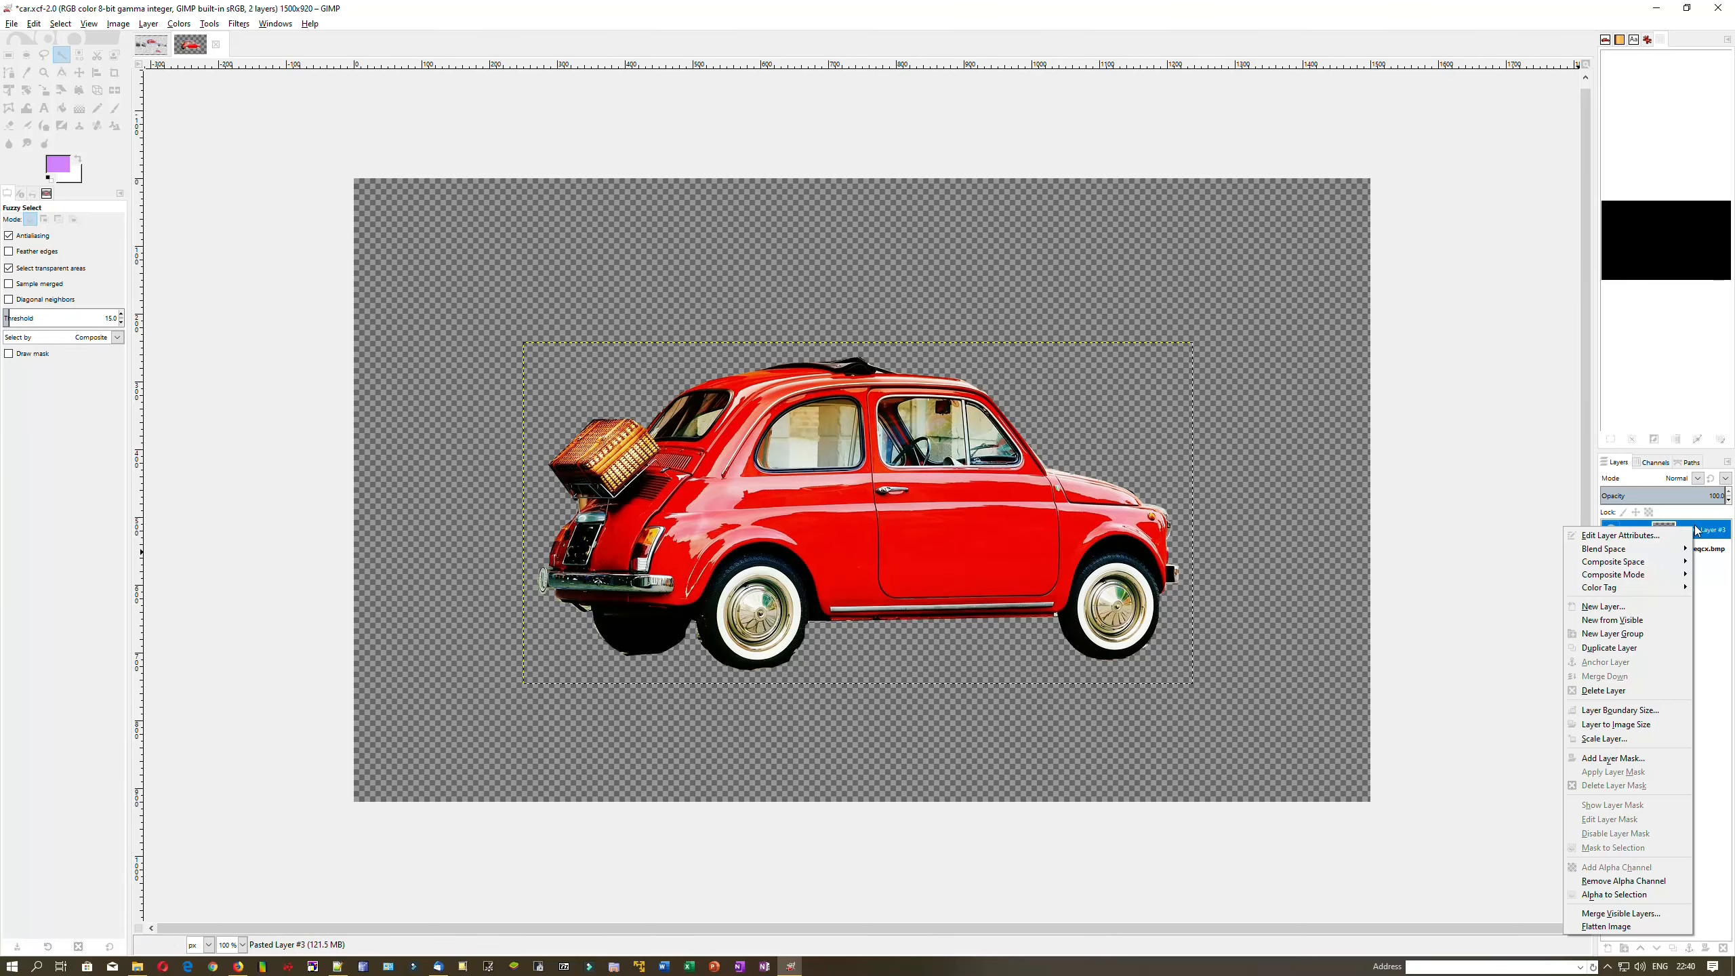
left_click(1629, 725)
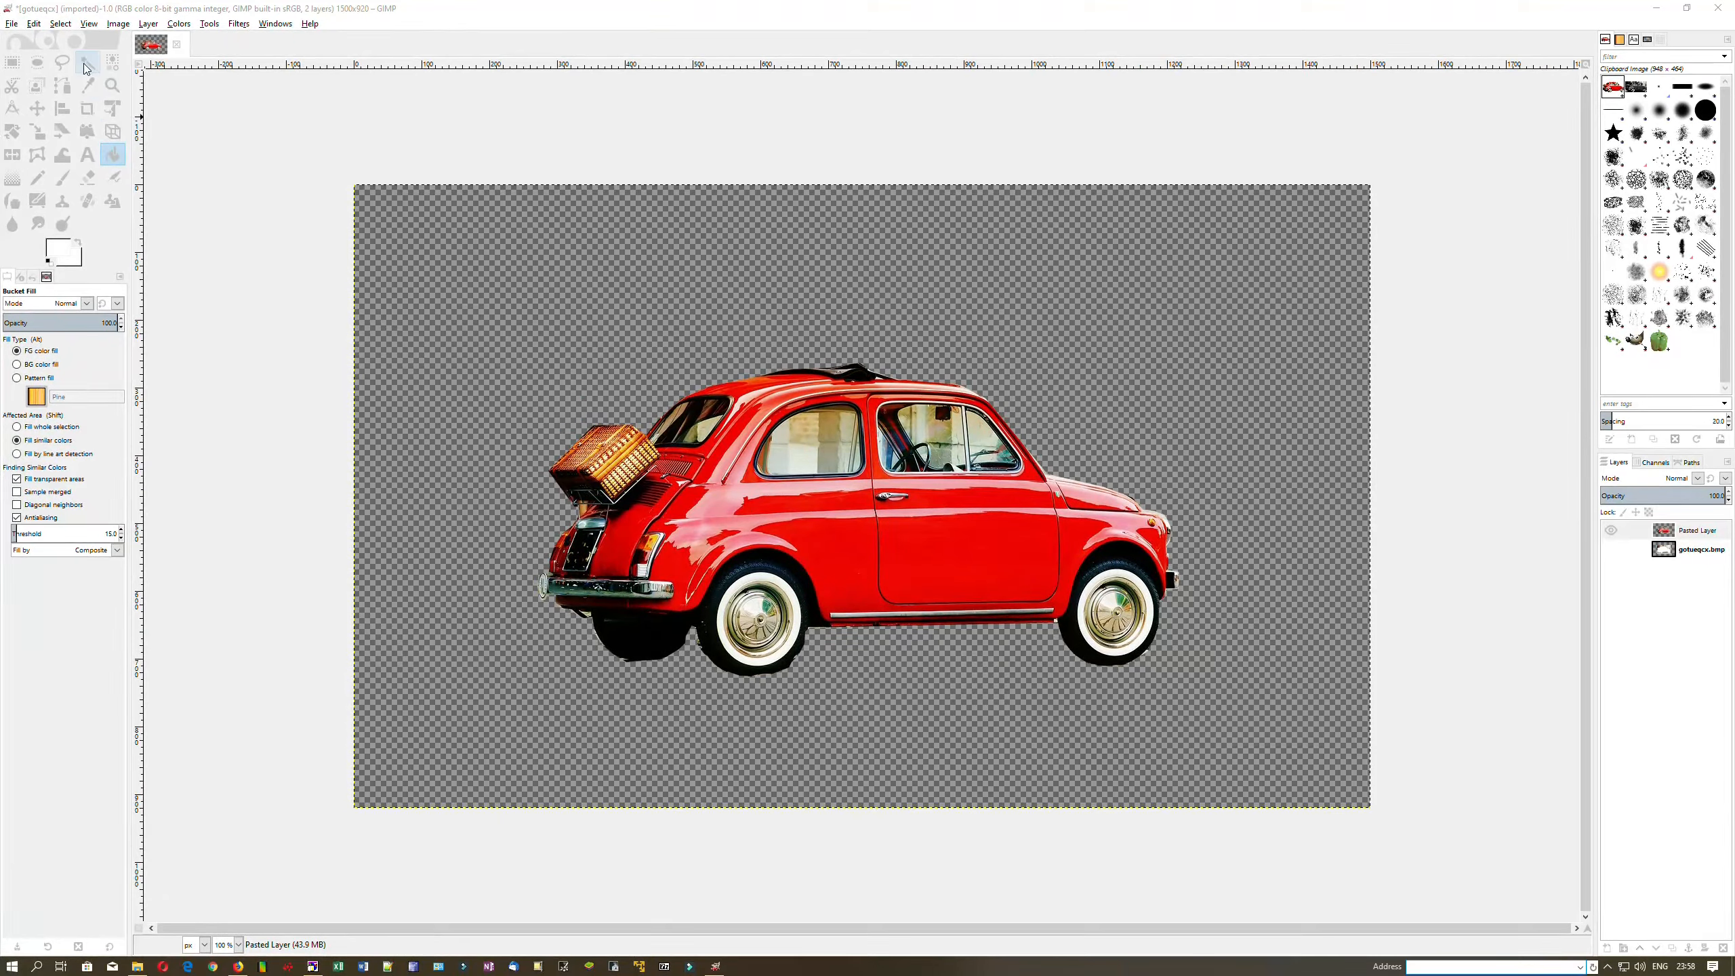
Select the transparent area around the car by colour and grow the selection by 20 px
key("u")
left_click(1037, 428)
right_click(1071, 449)
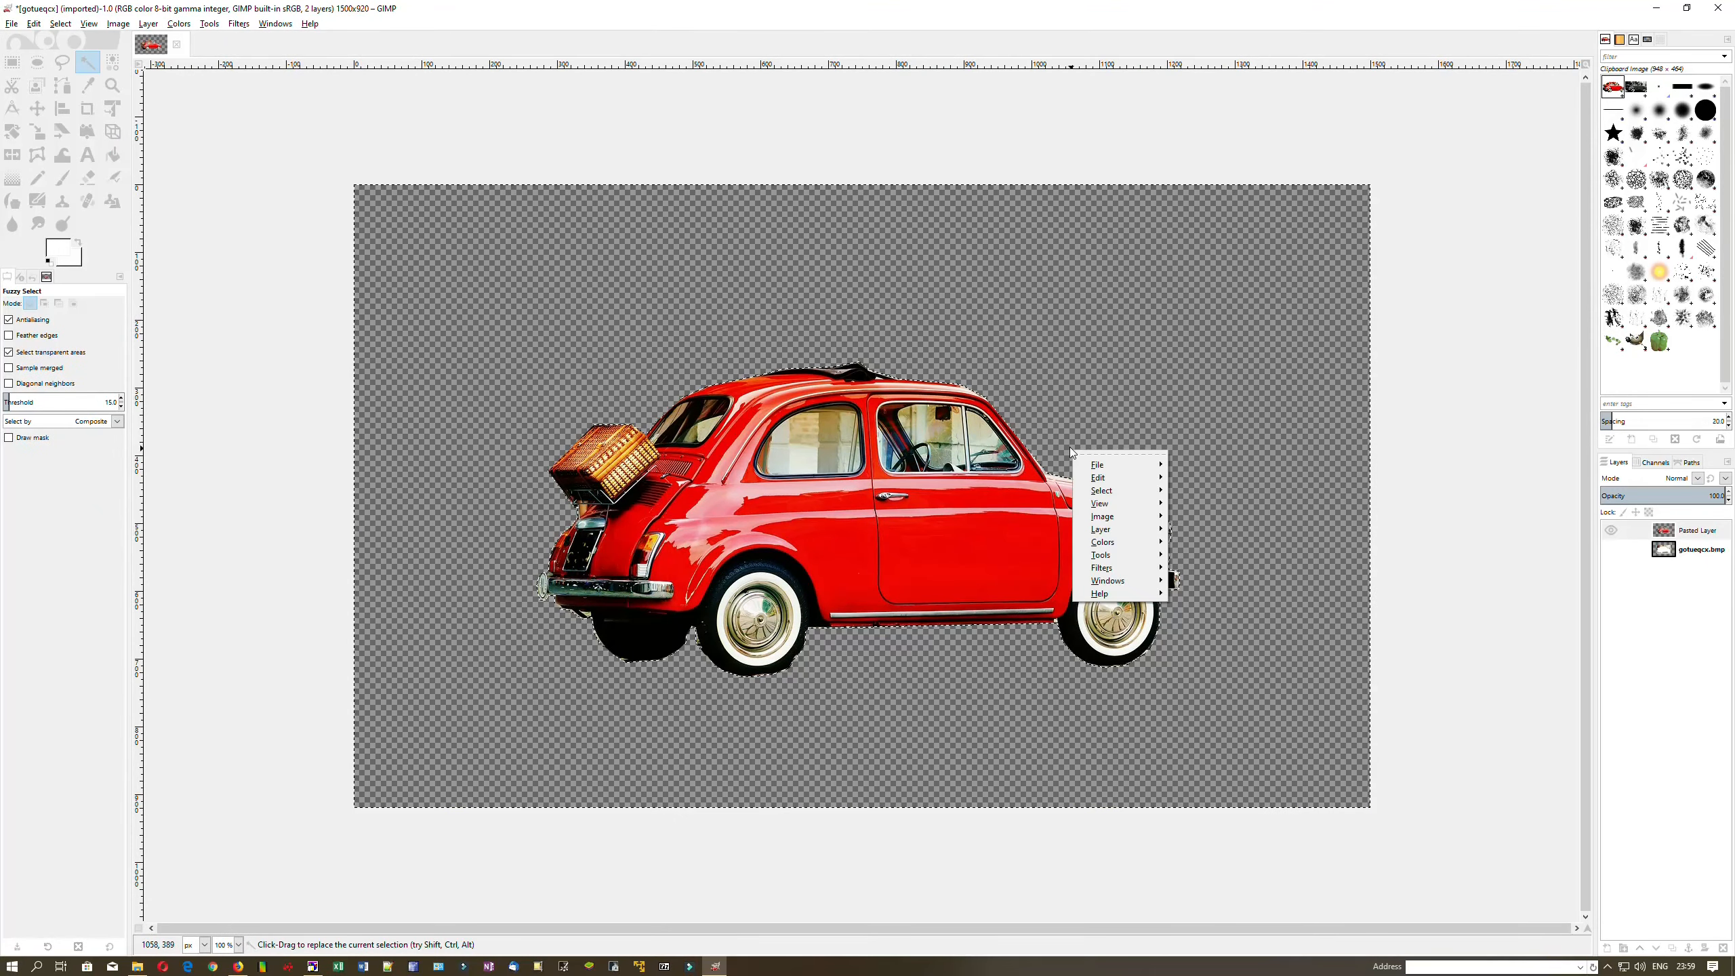
mouse_move(1104, 496)
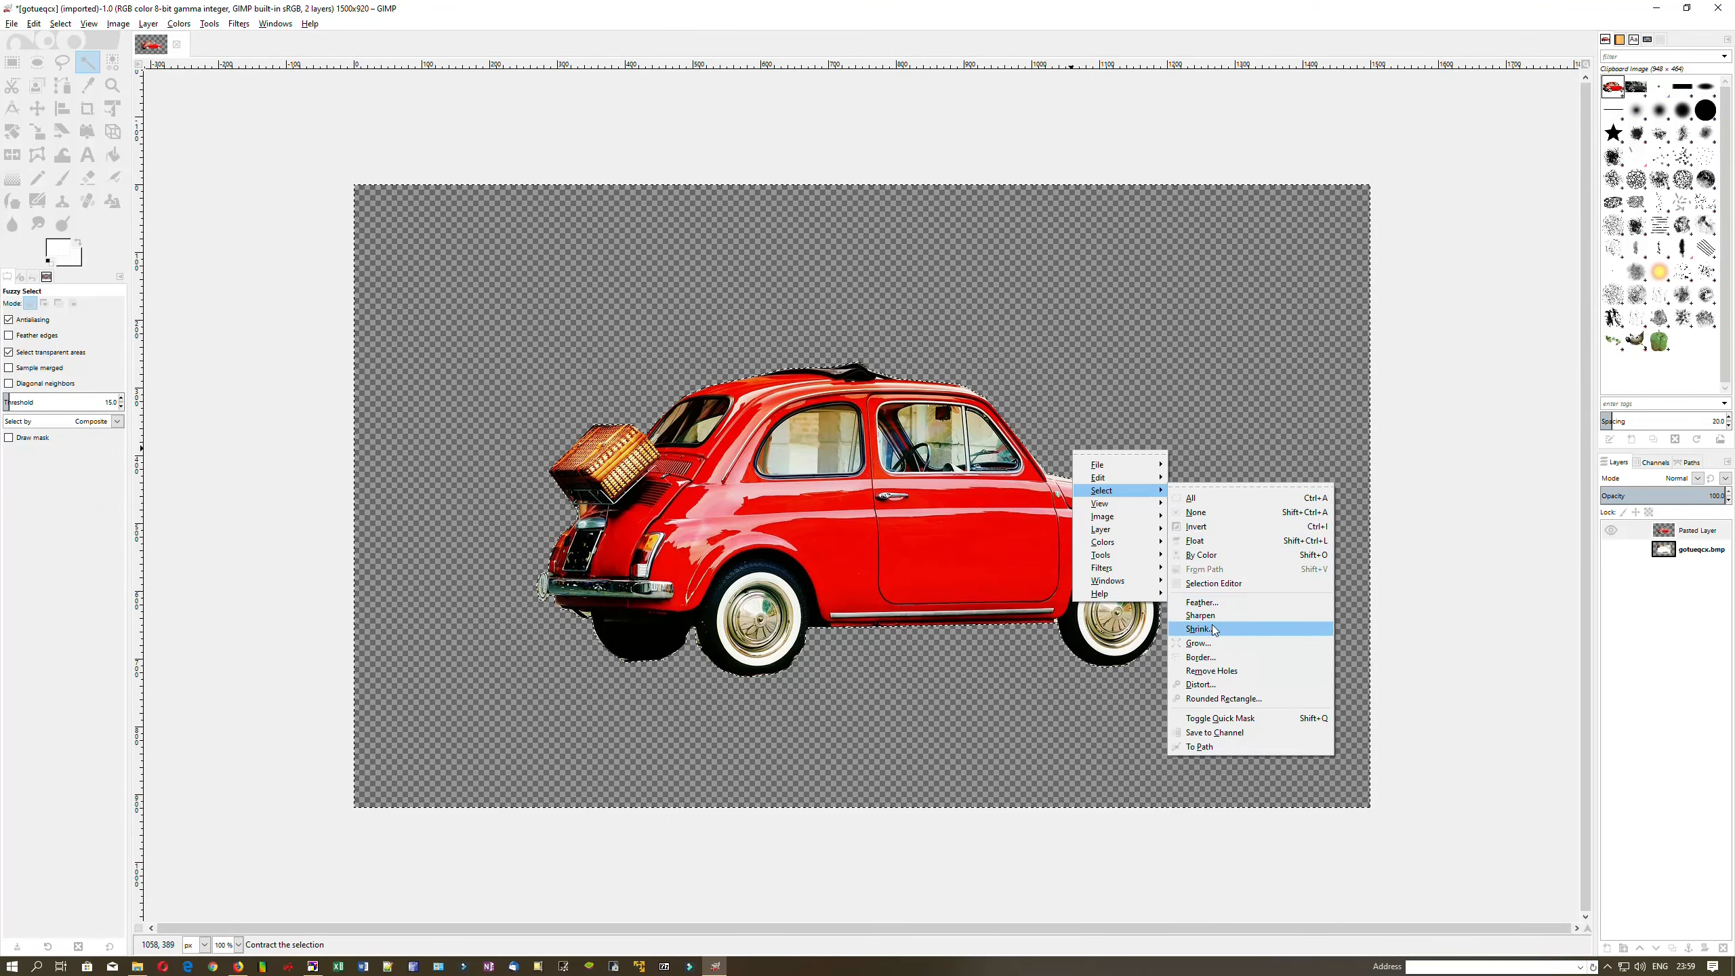
key("Escape")
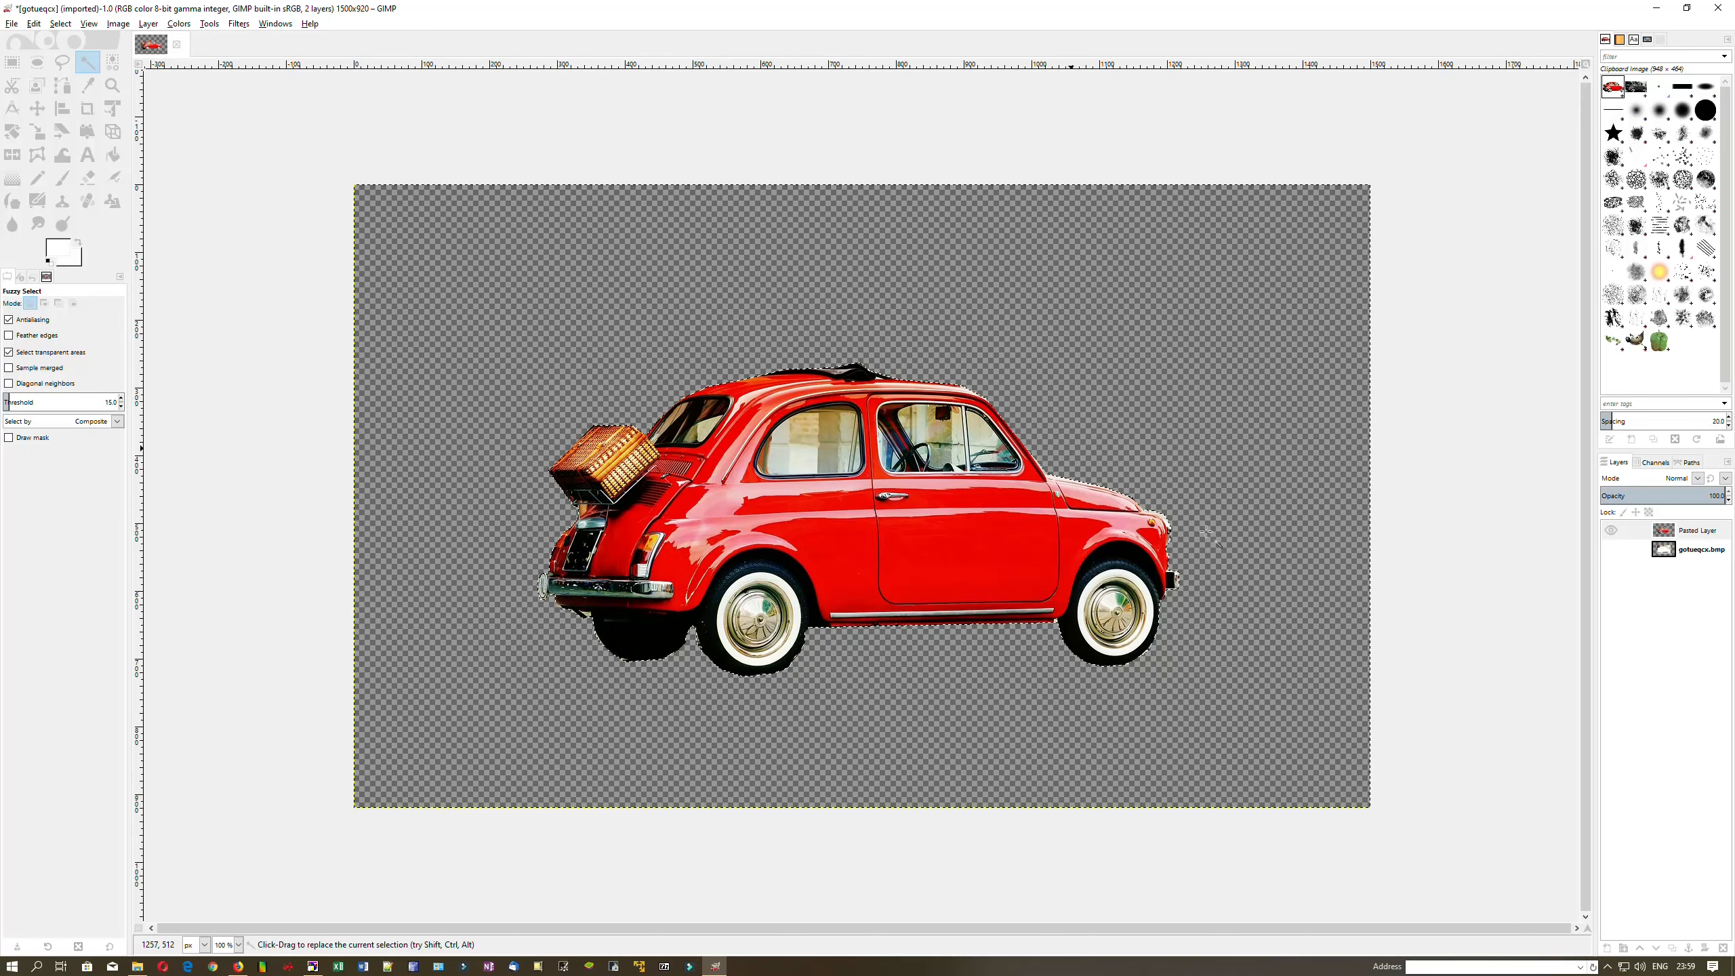
right_click(1163, 494)
mouse_move(1222, 534)
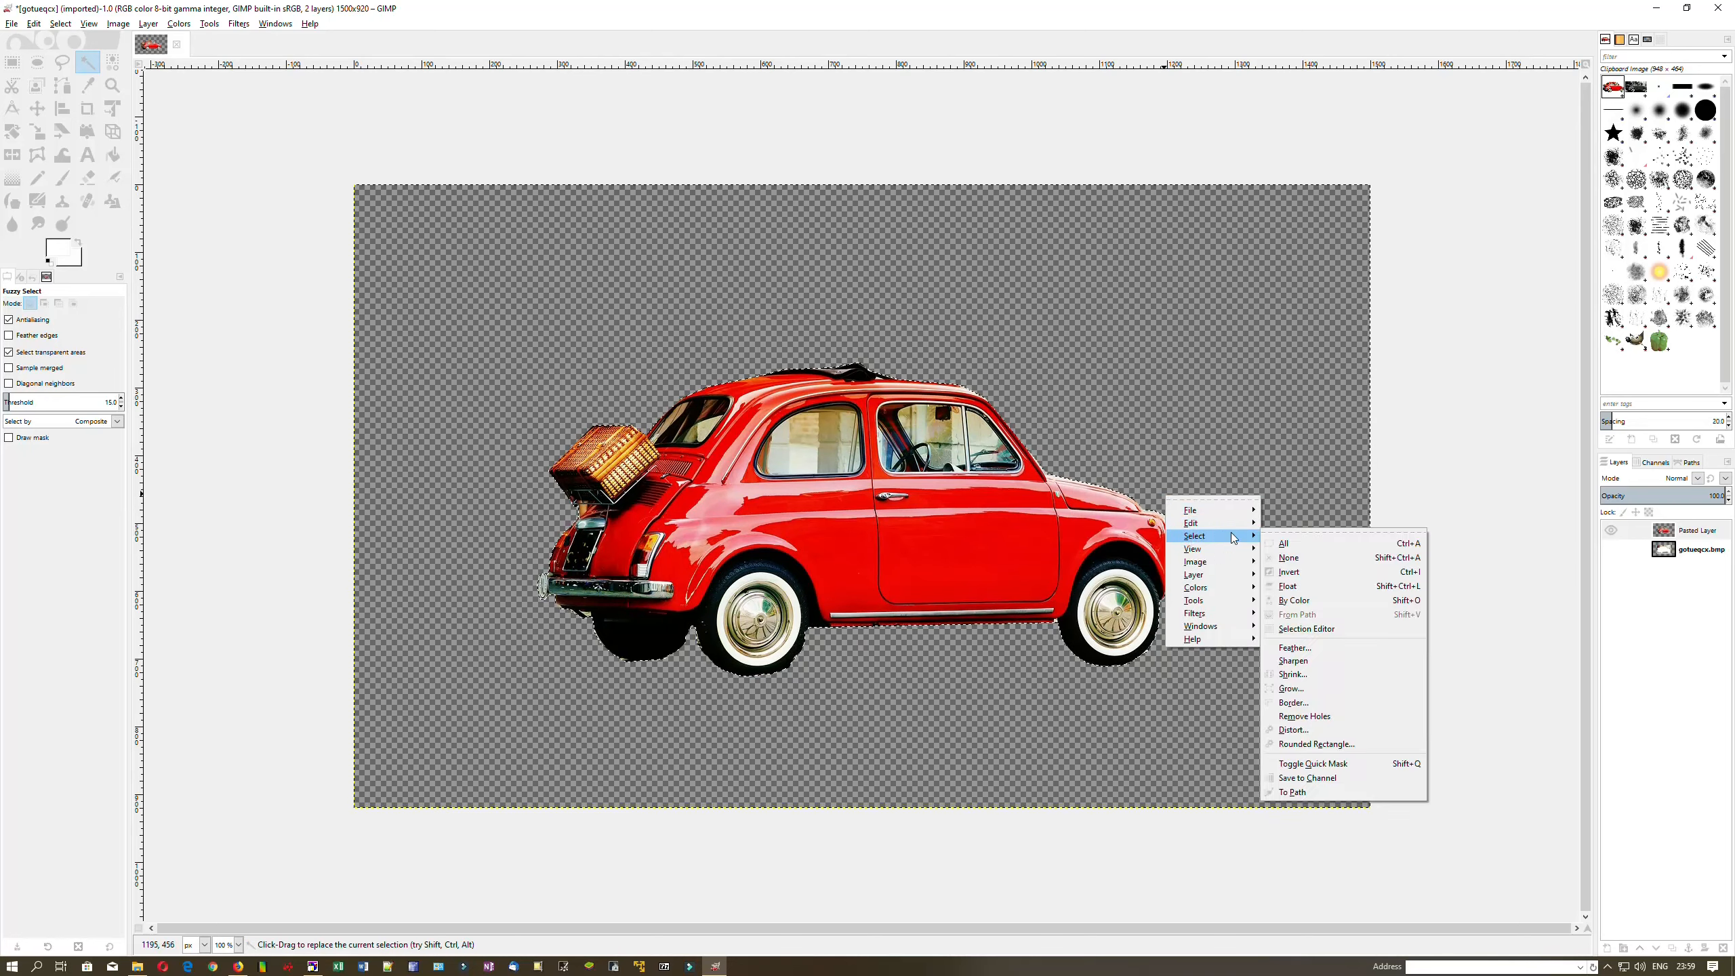
left_click(1344, 690)
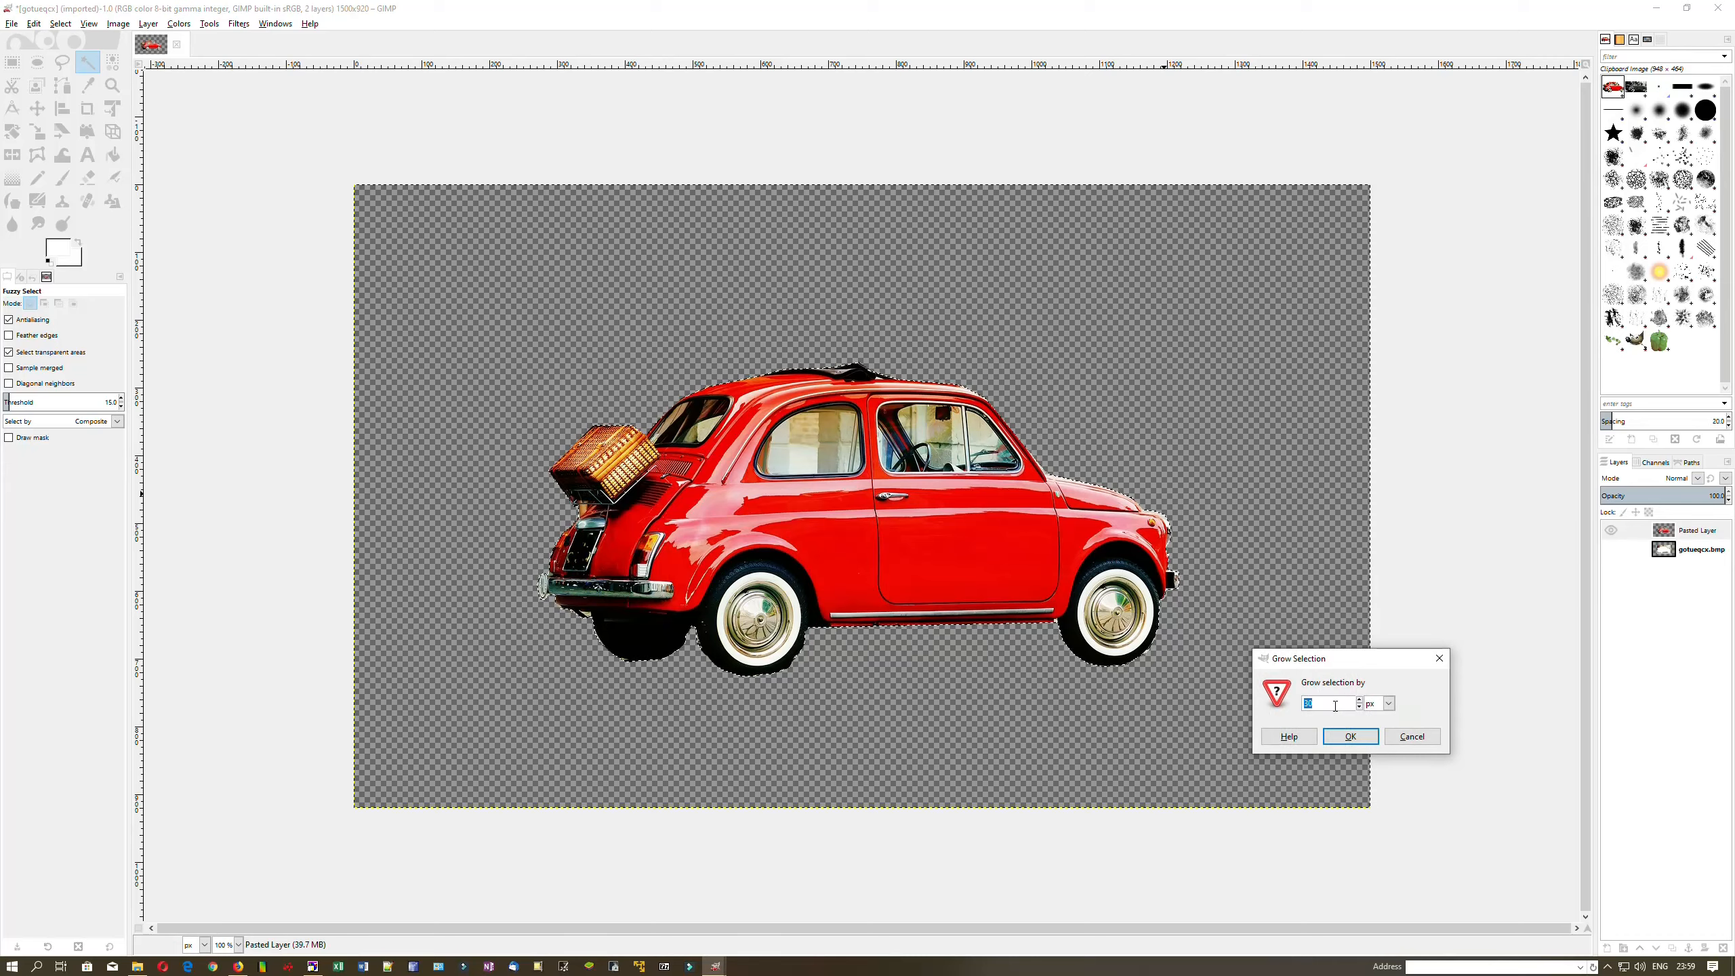
key("BackSpace")
key("BackSpace")
type("2")
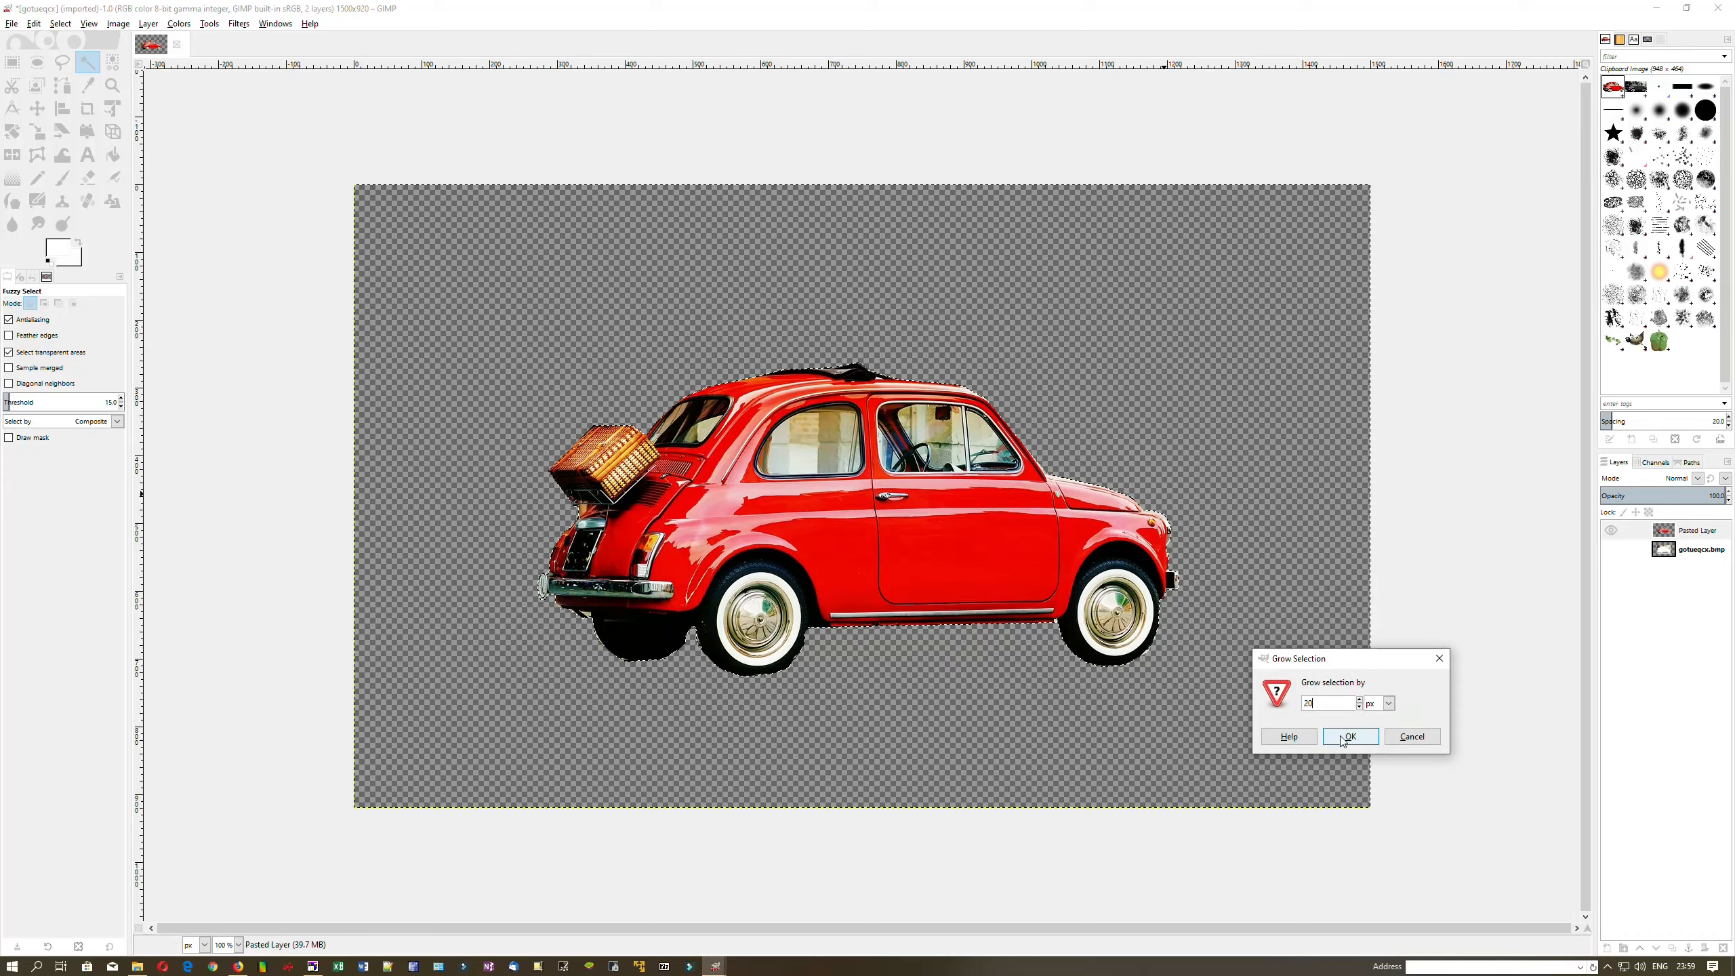
left_click(1342, 738)
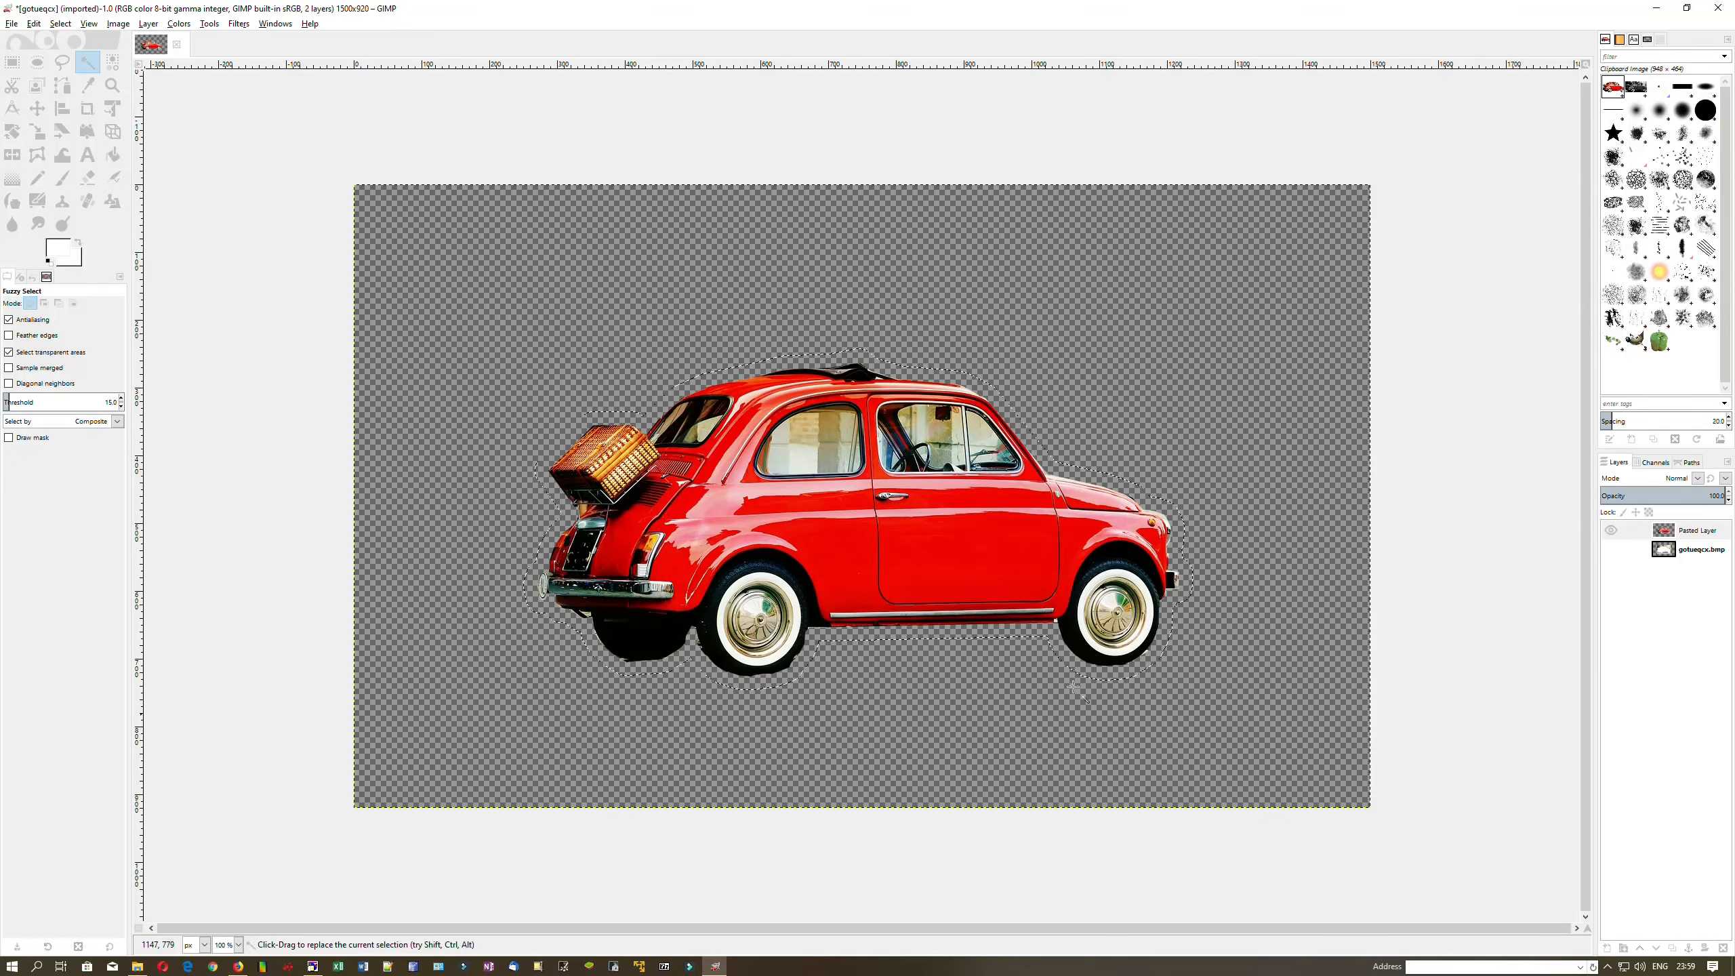
Bucket-fill the band around the car with white
left_click(114, 157)
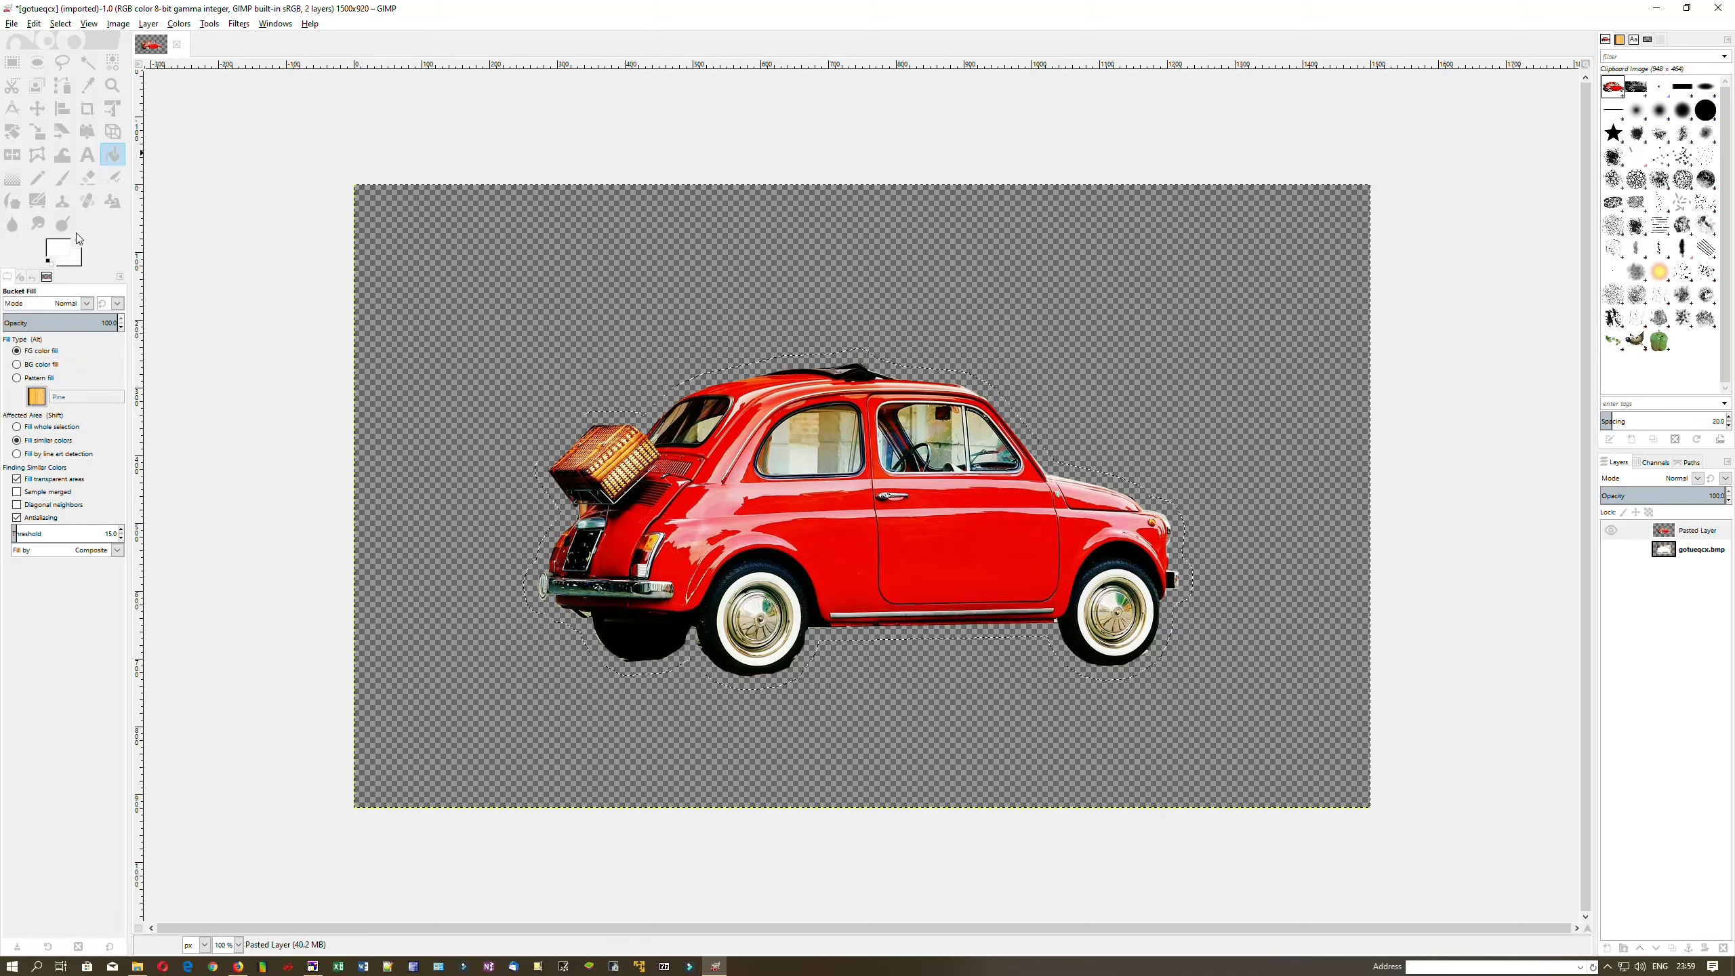
left_click(62, 256)
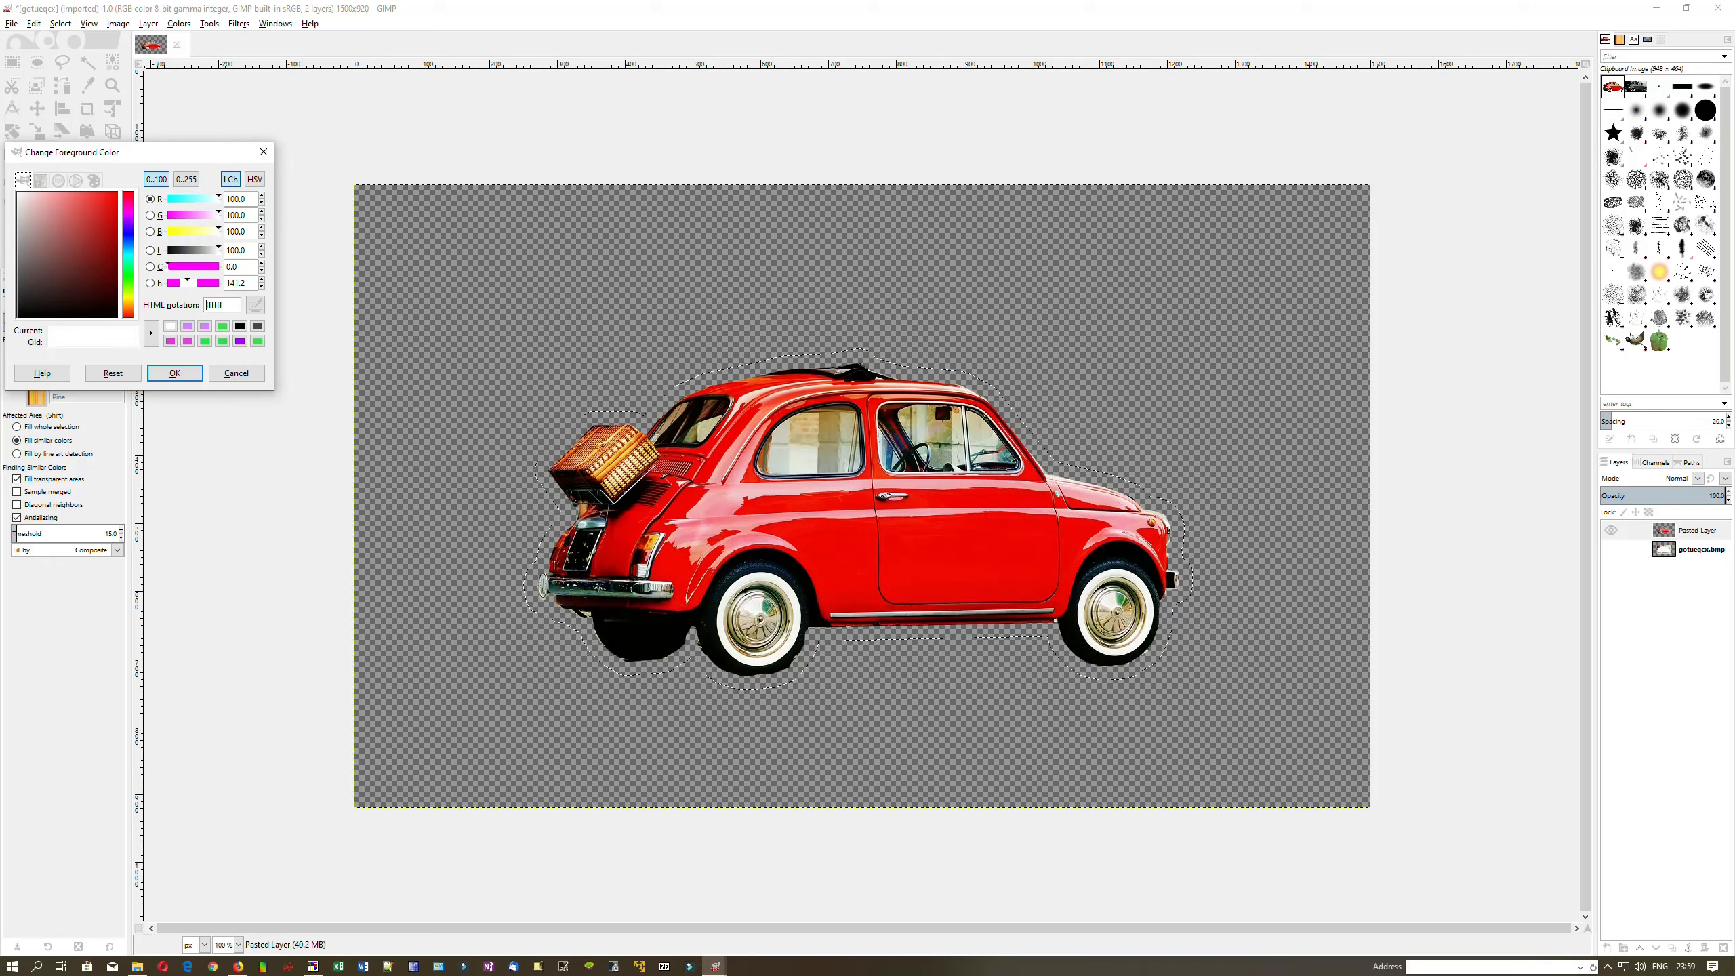
left_click(170, 328)
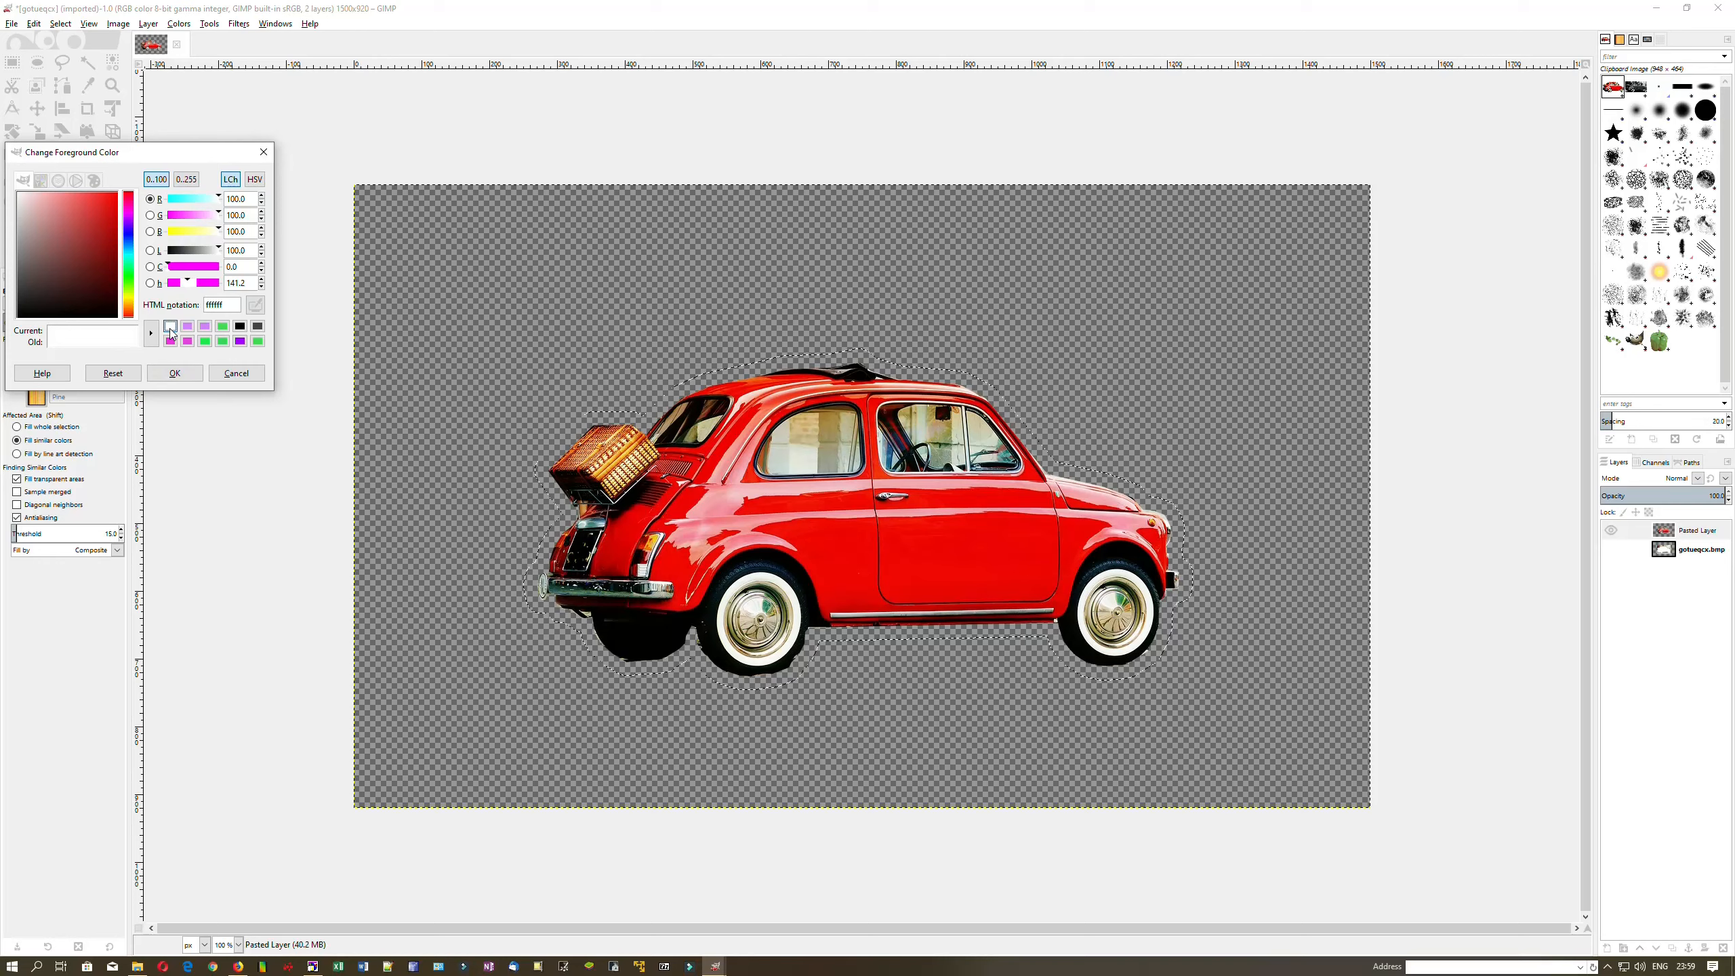
left_click(880, 631)
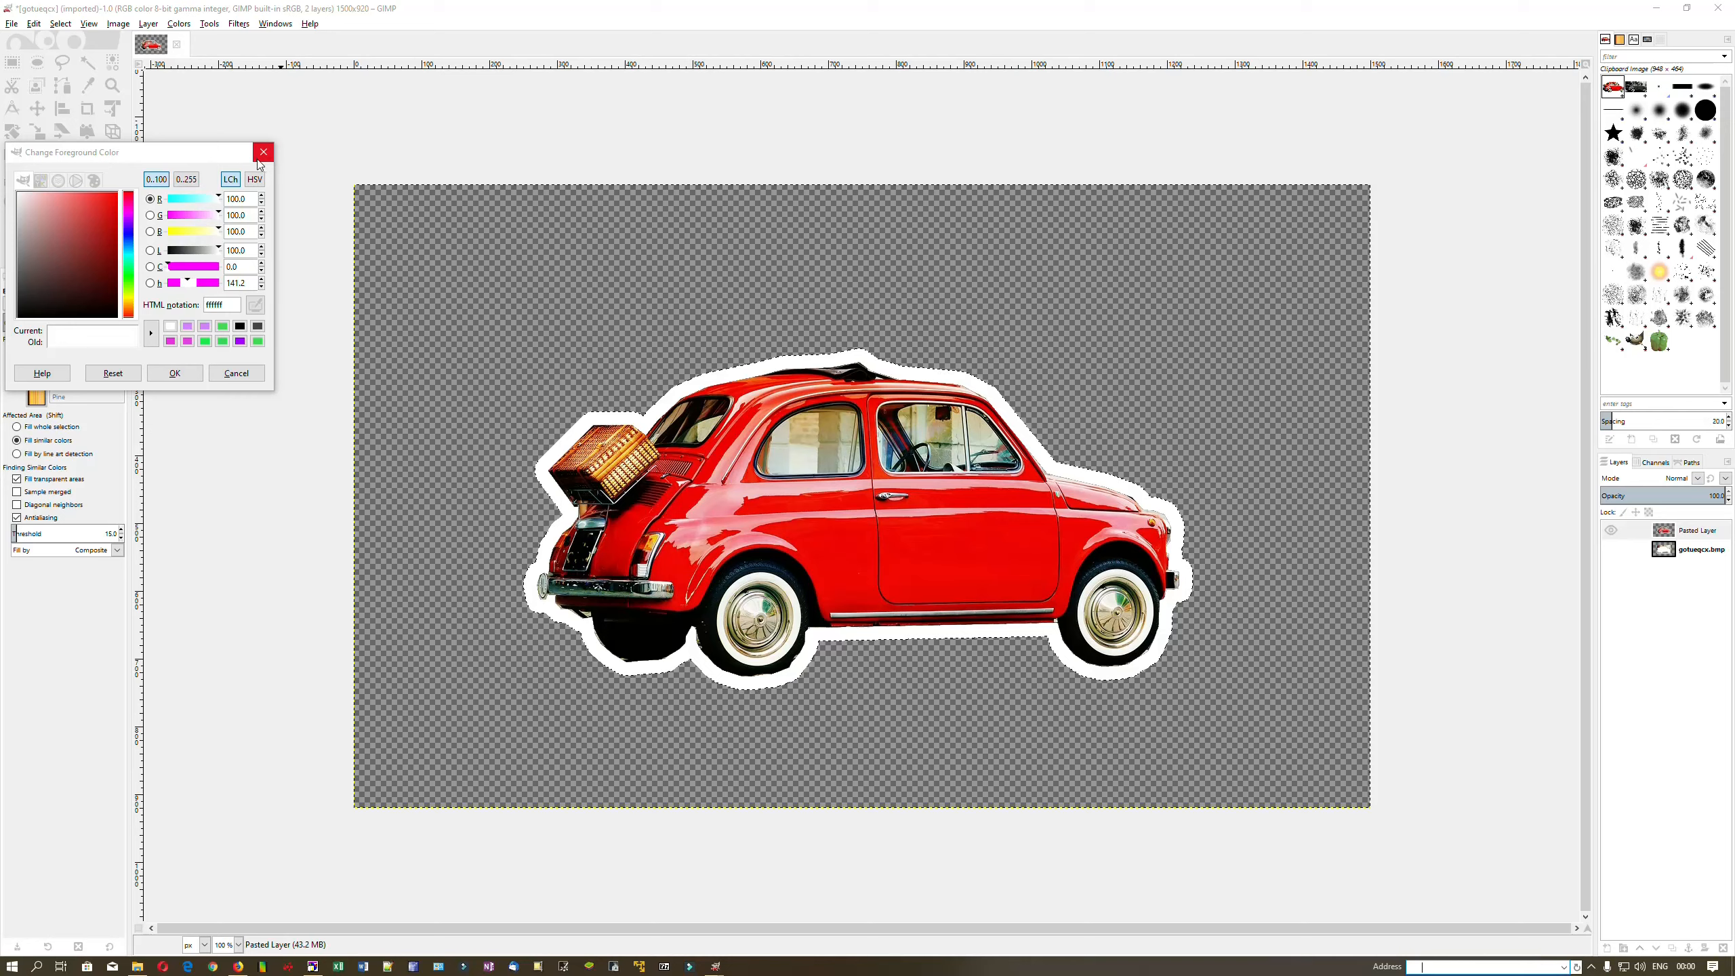
left_click(175, 373)
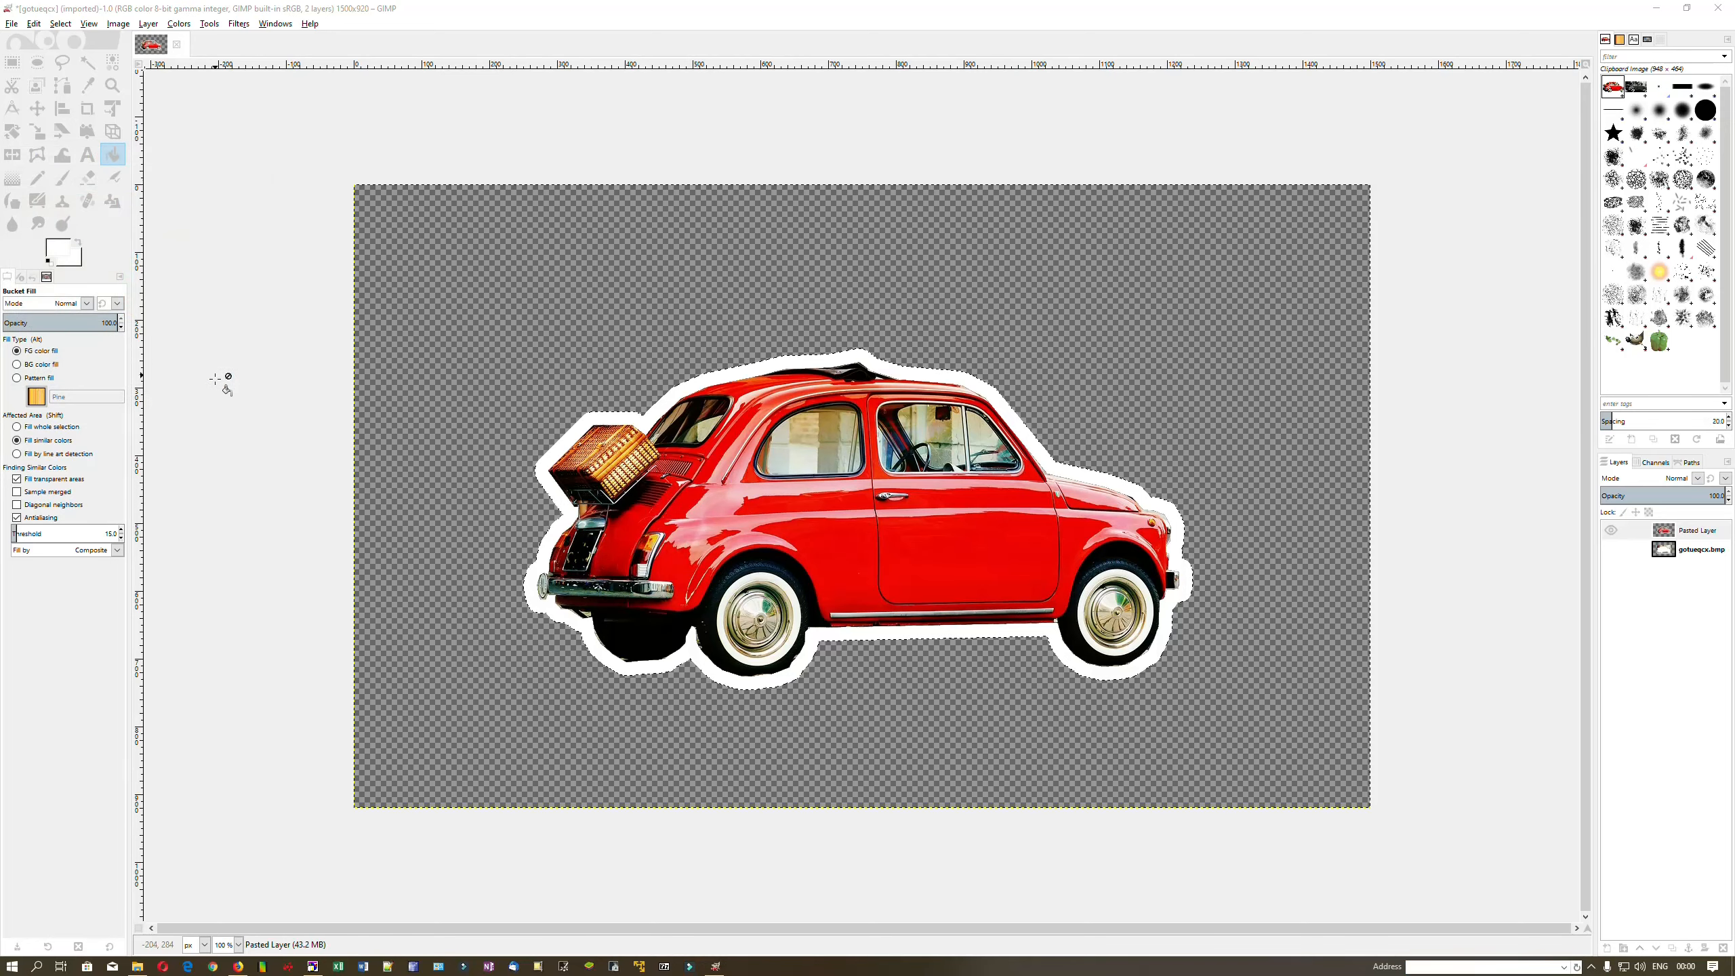
Grow the selection around the white border outward by 20 px
left_click(88, 62)
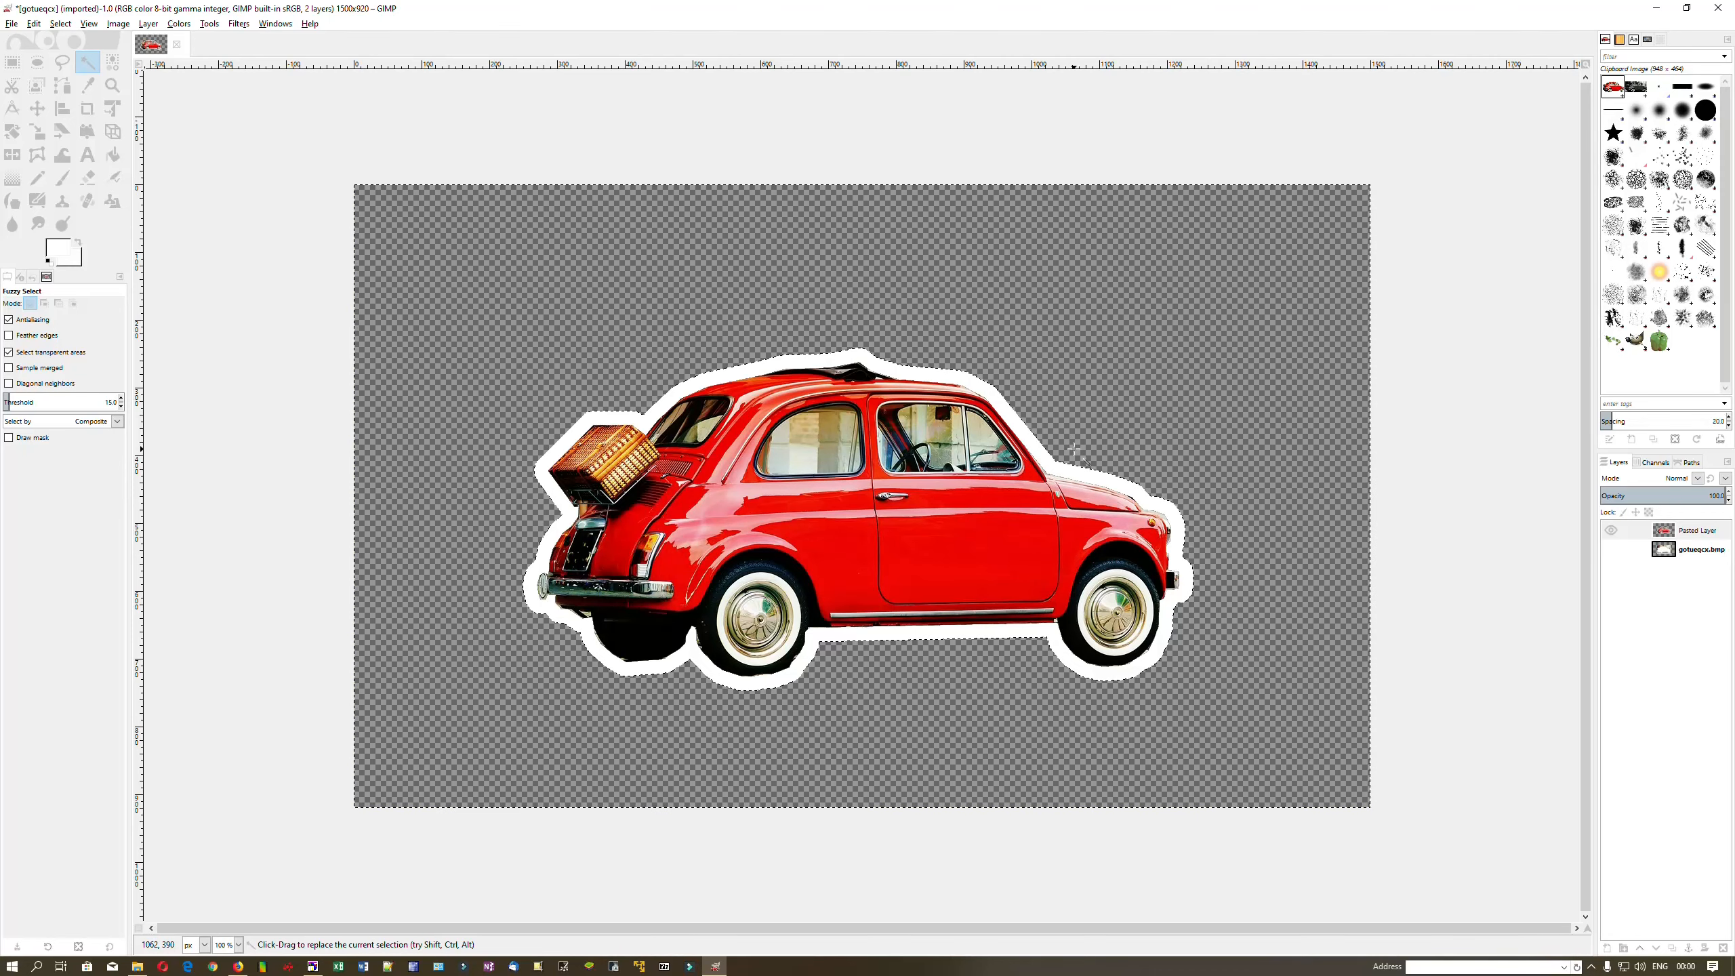
right_click(1096, 451)
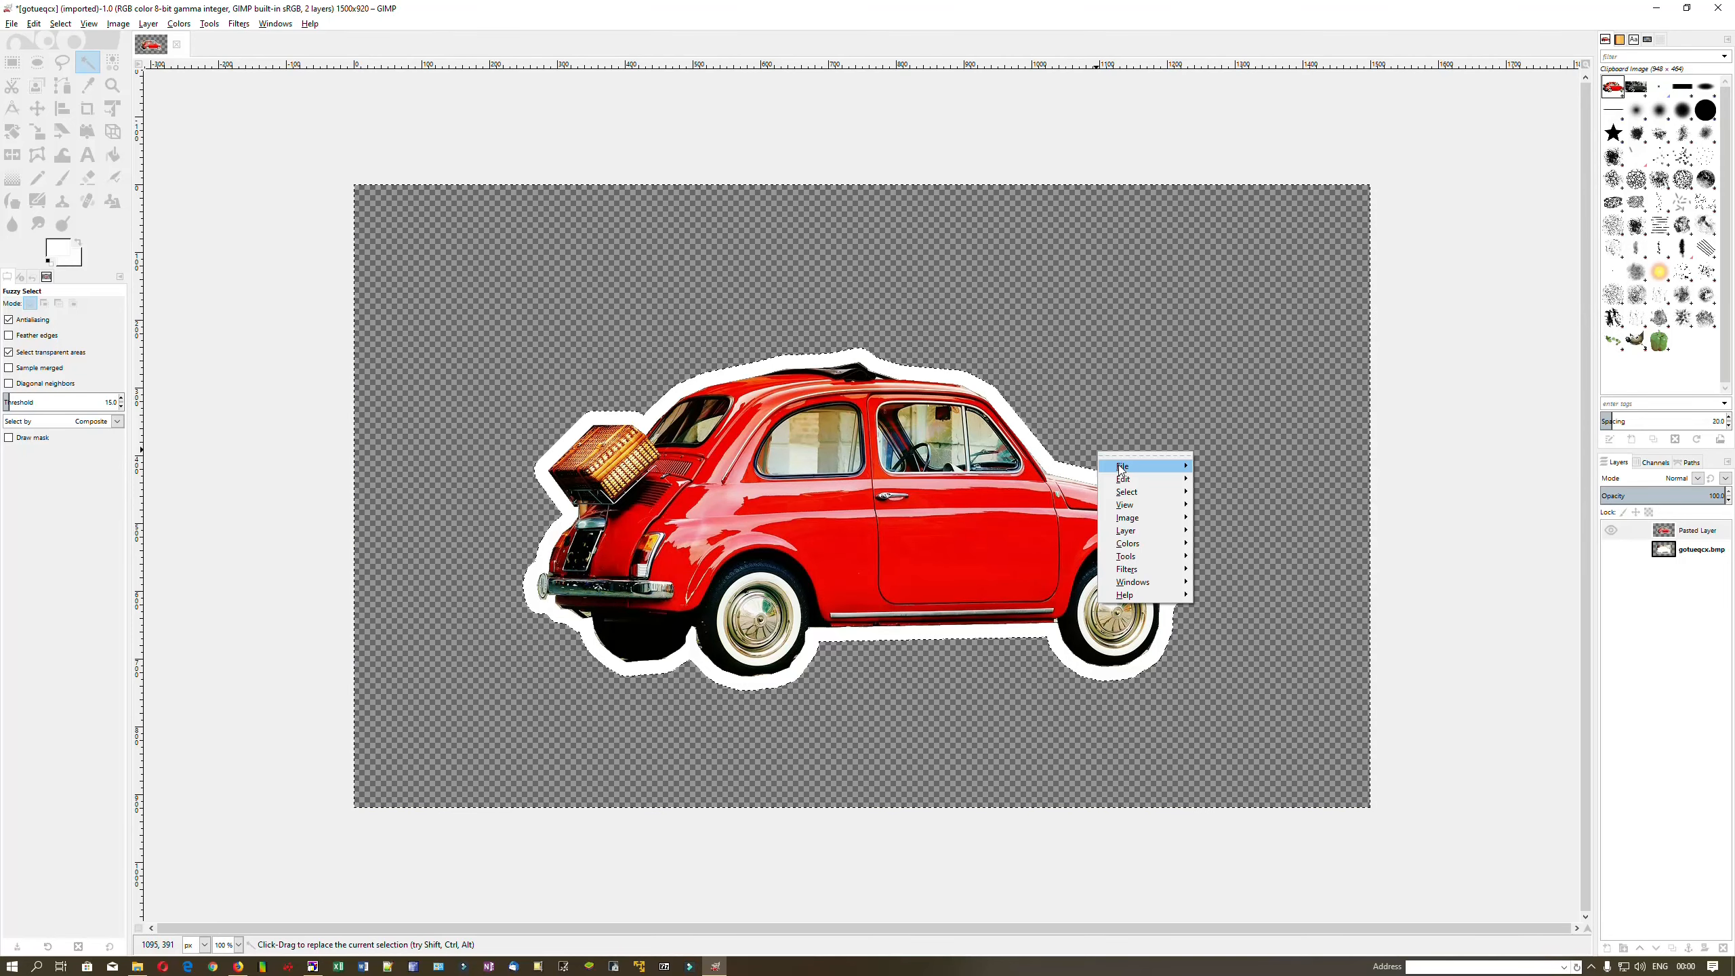
mouse_move(1150, 493)
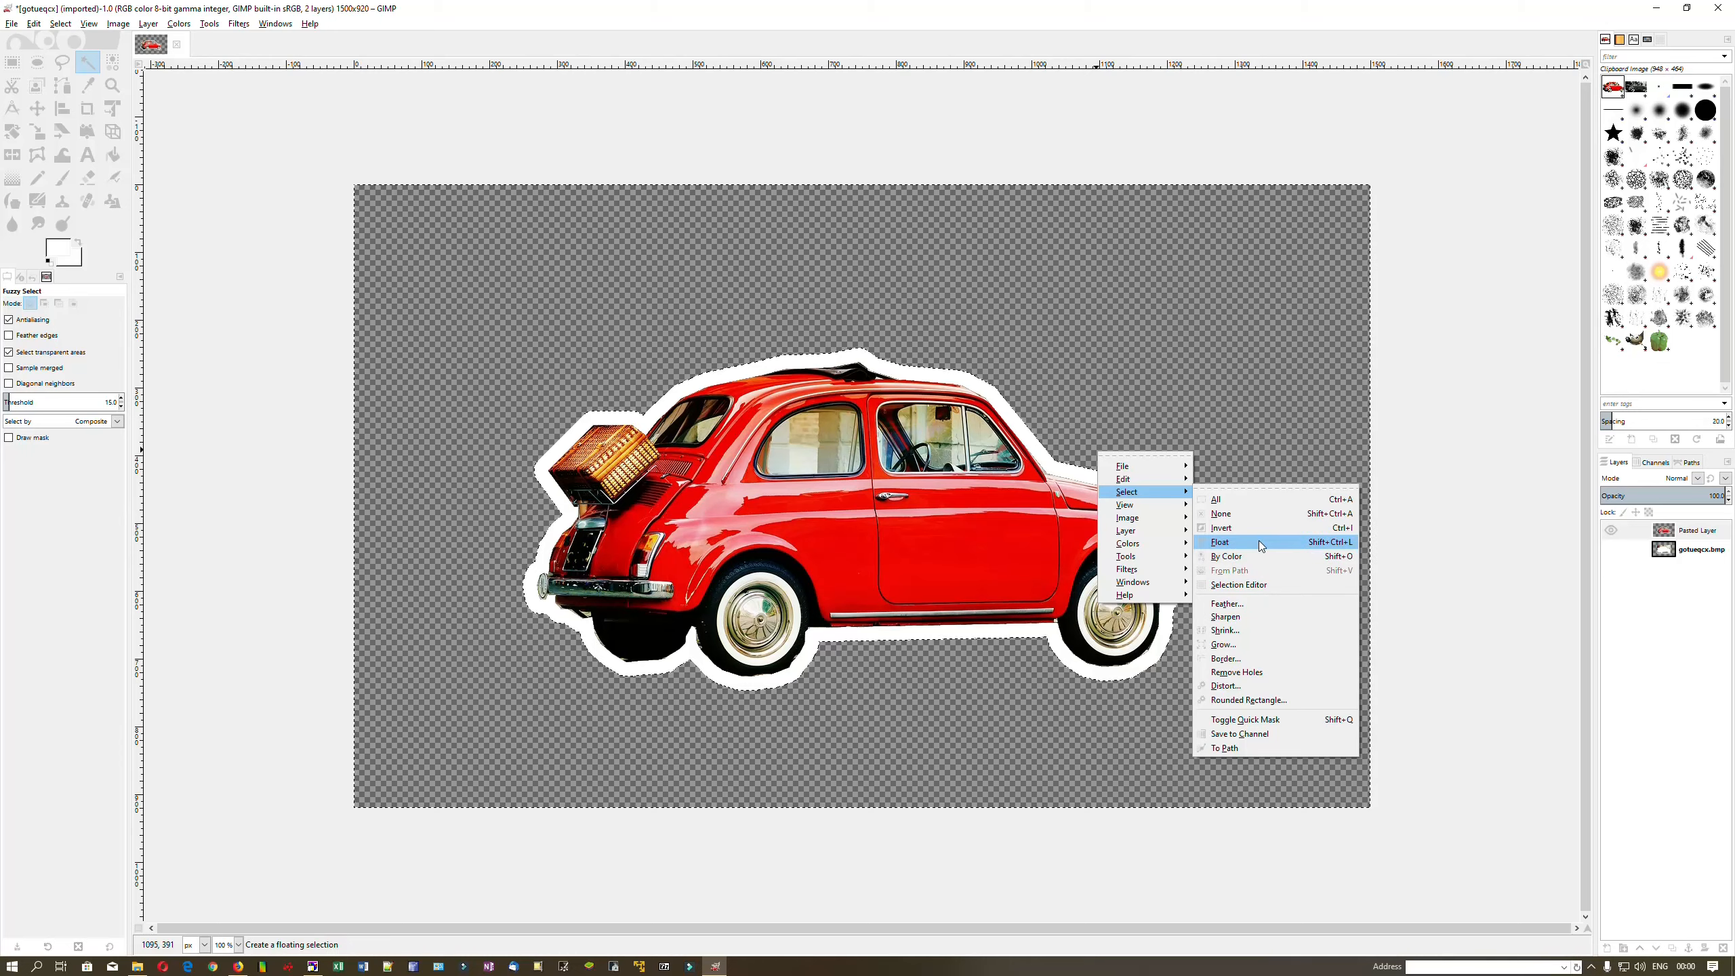
left_click(1227, 528)
right_click(1209, 500)
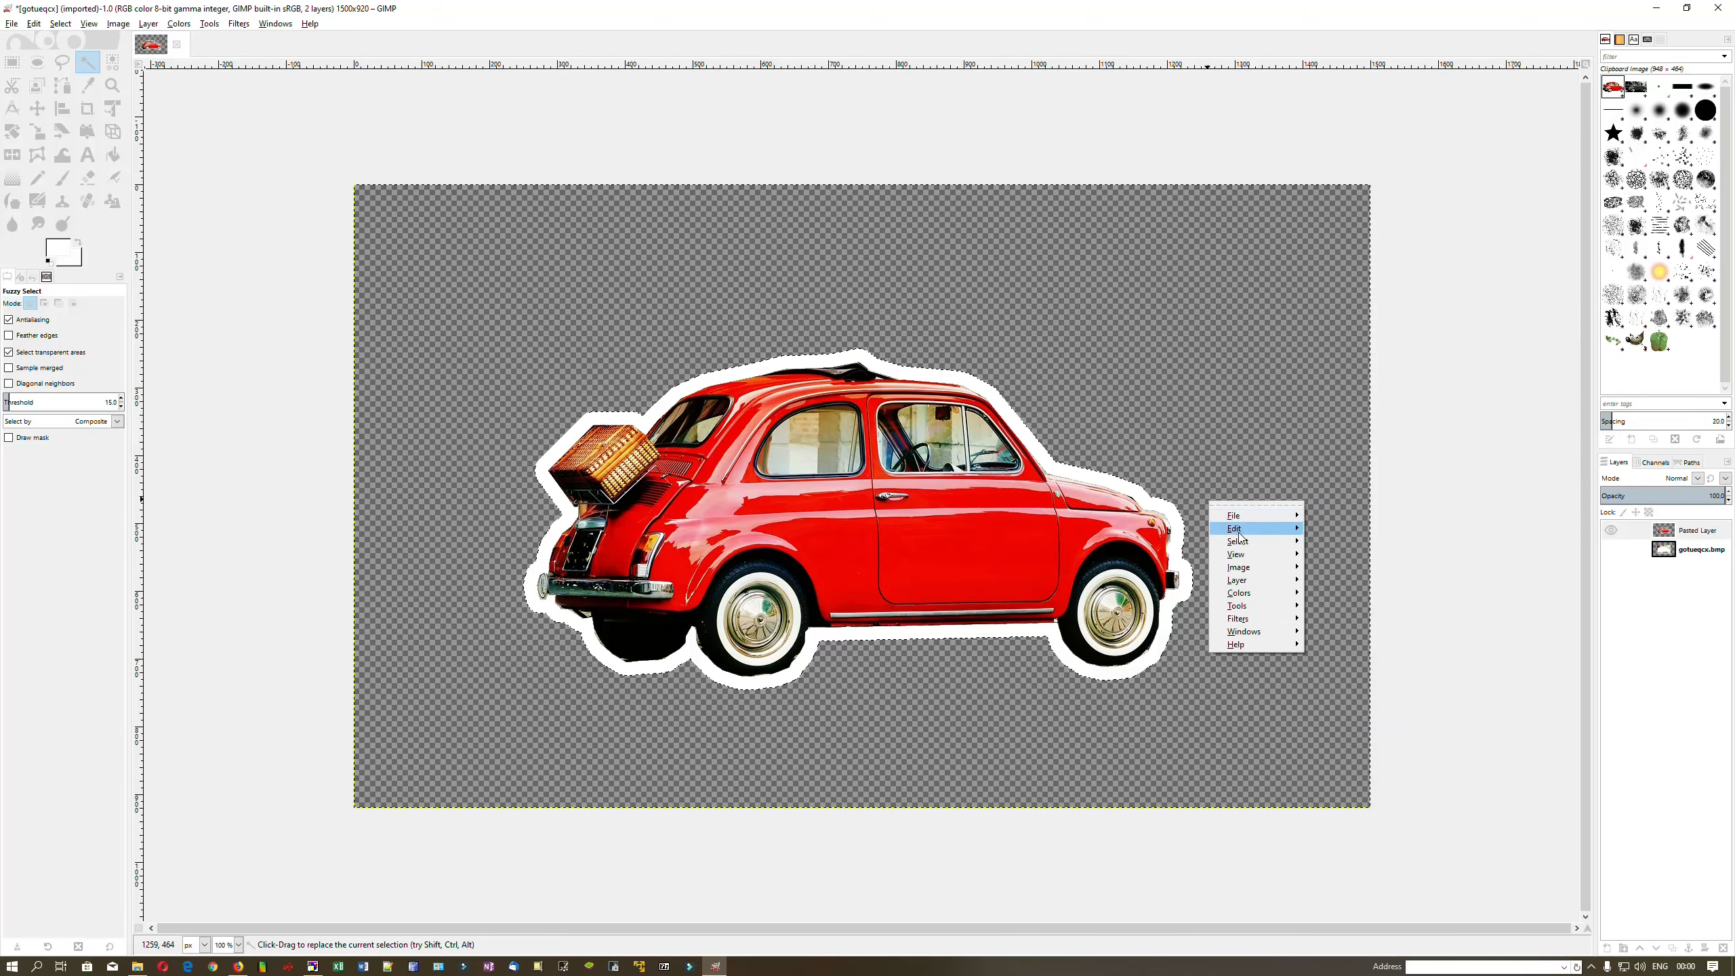
mouse_move(1238, 542)
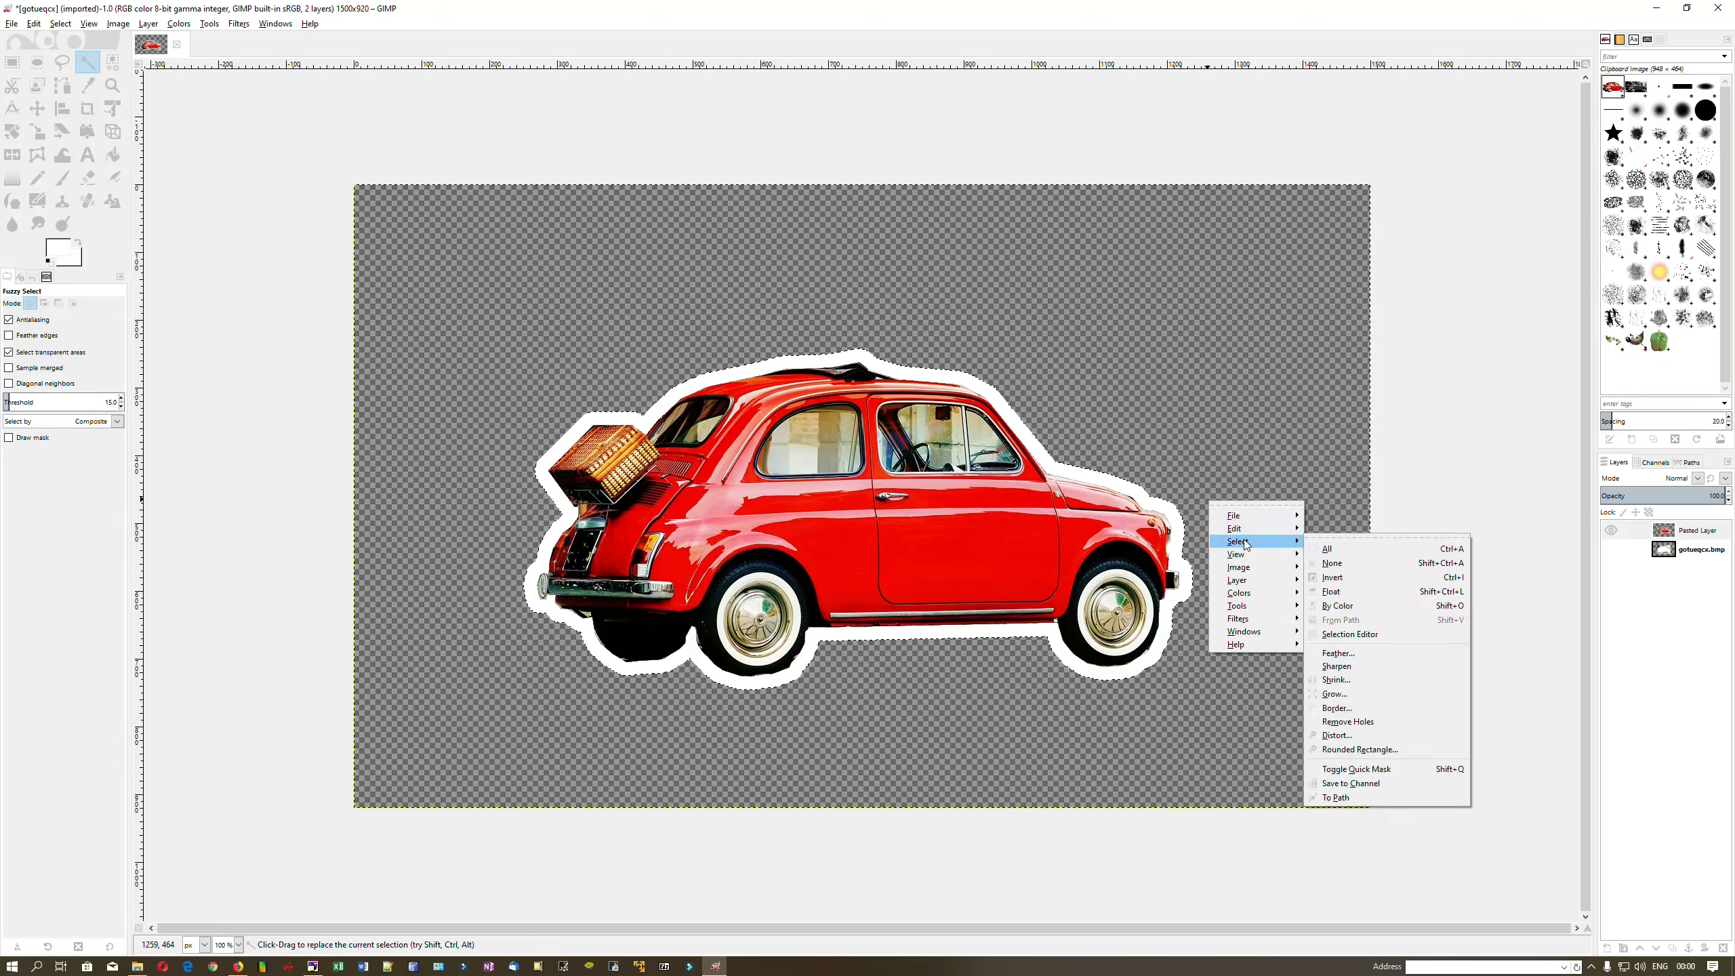
left_click(1374, 695)
left_click(1378, 737)
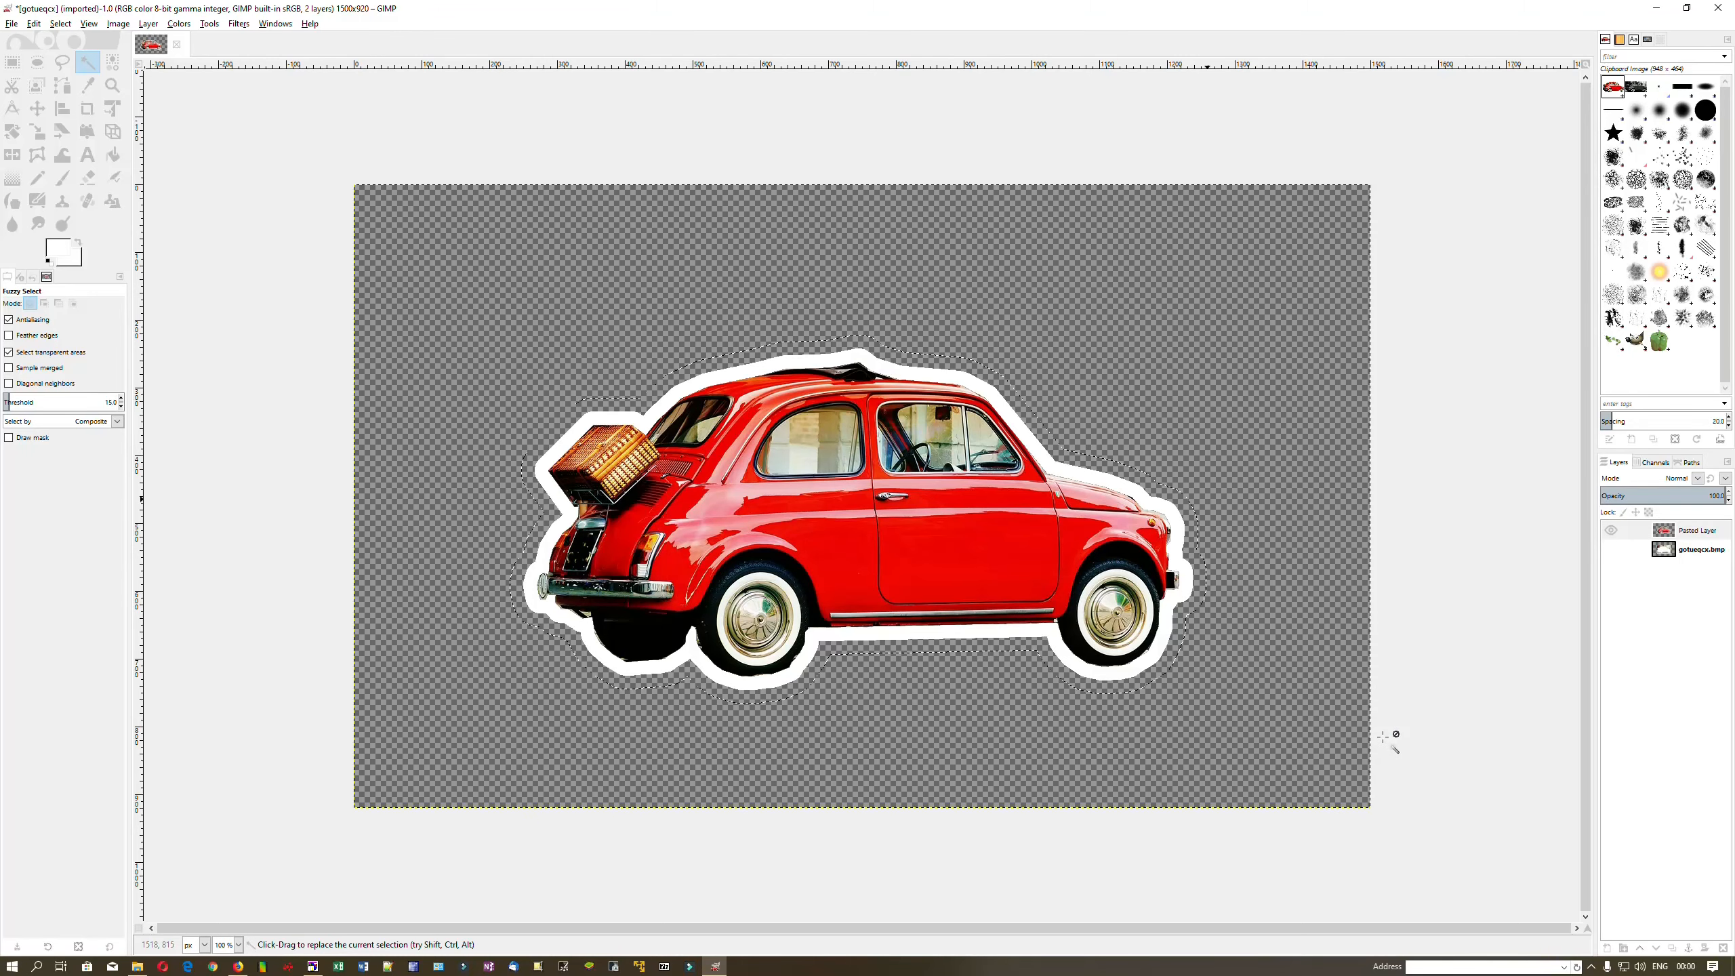
Set the foreground colour to light purple d384ff, undoing a stray colour selection
left_click(61, 248)
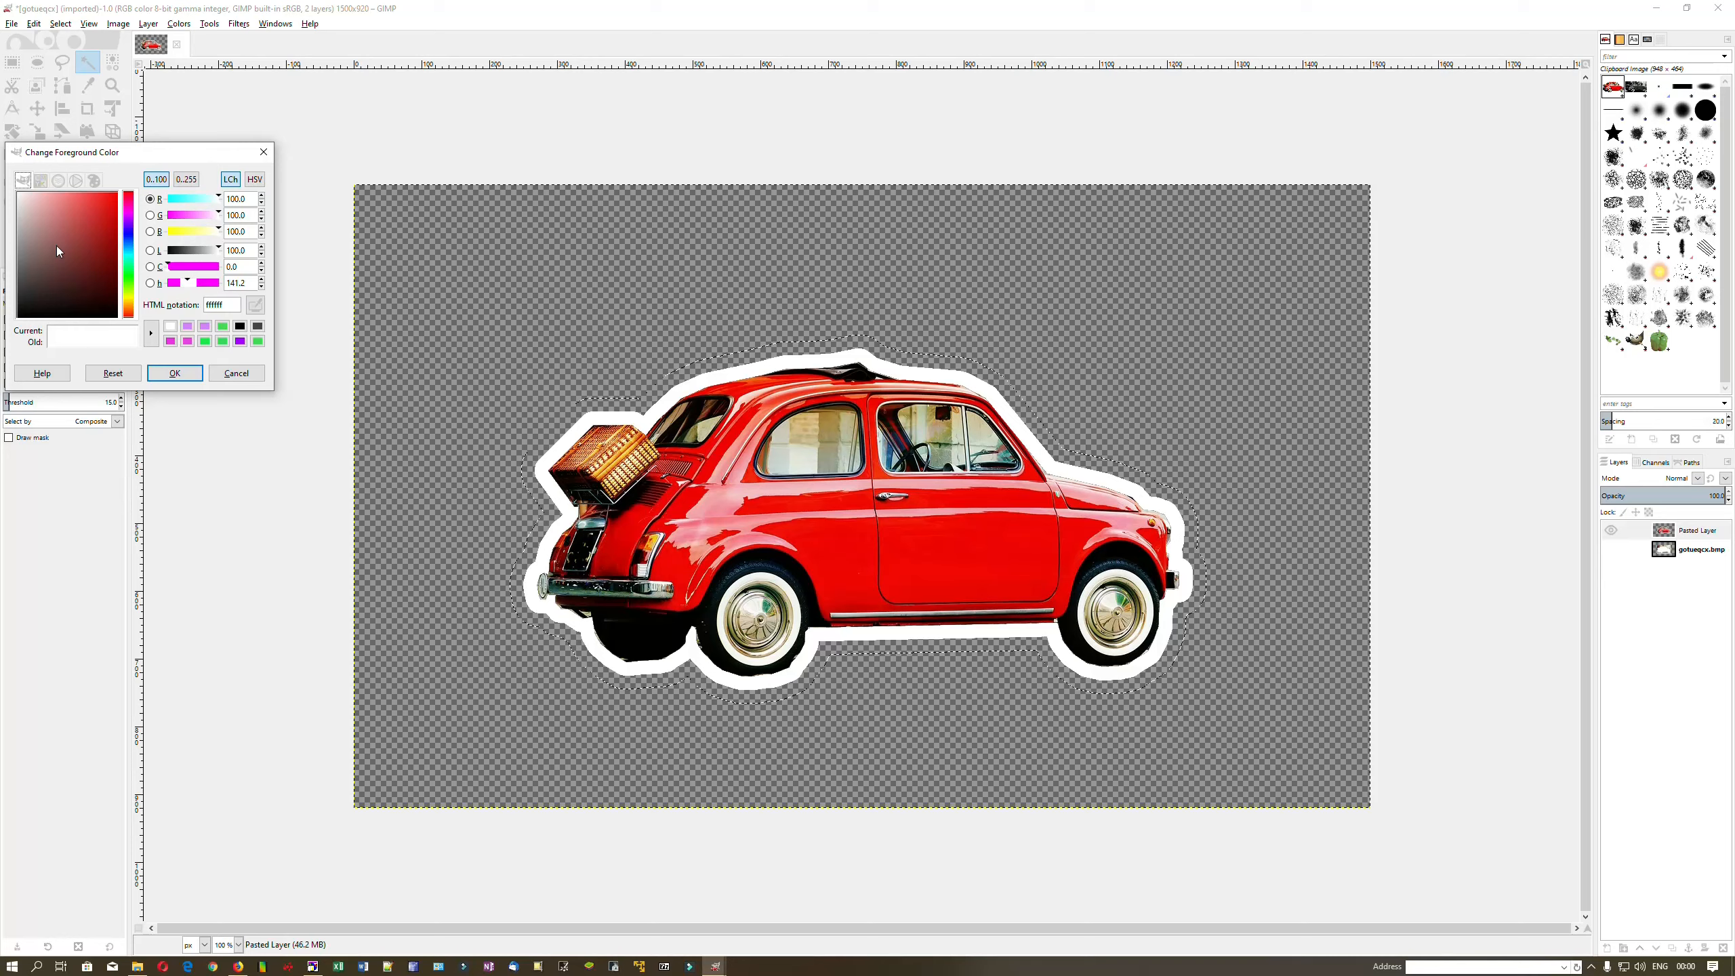
left_click(187, 327)
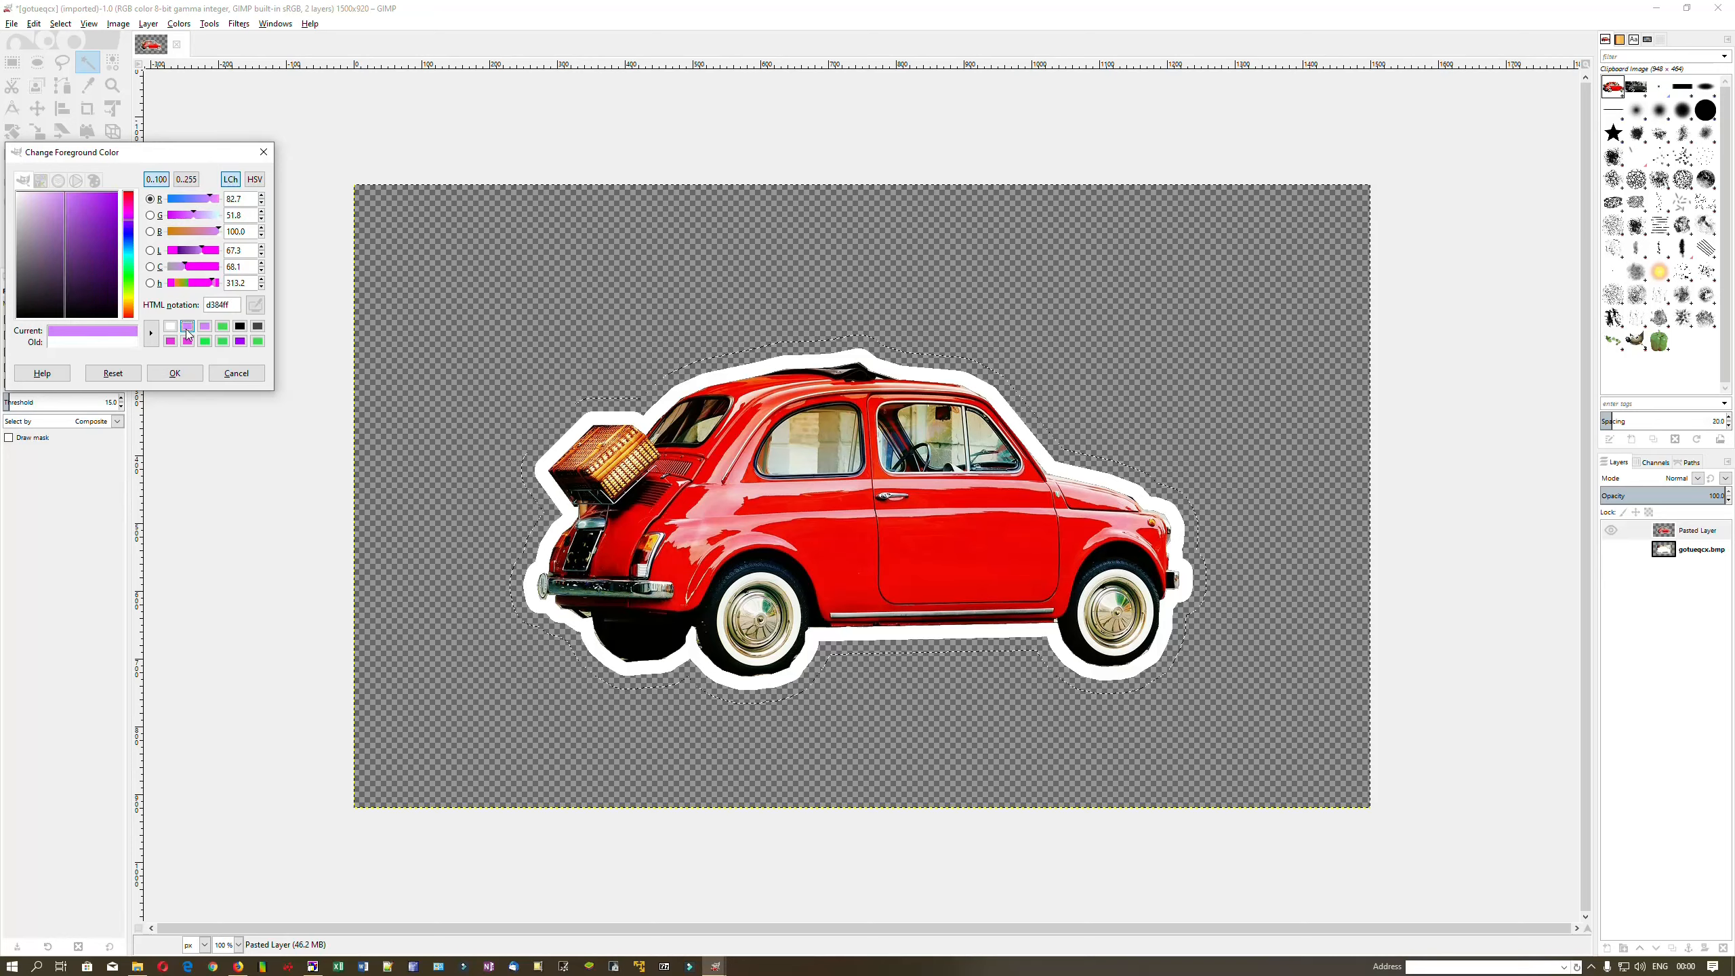
left_click(174, 373)
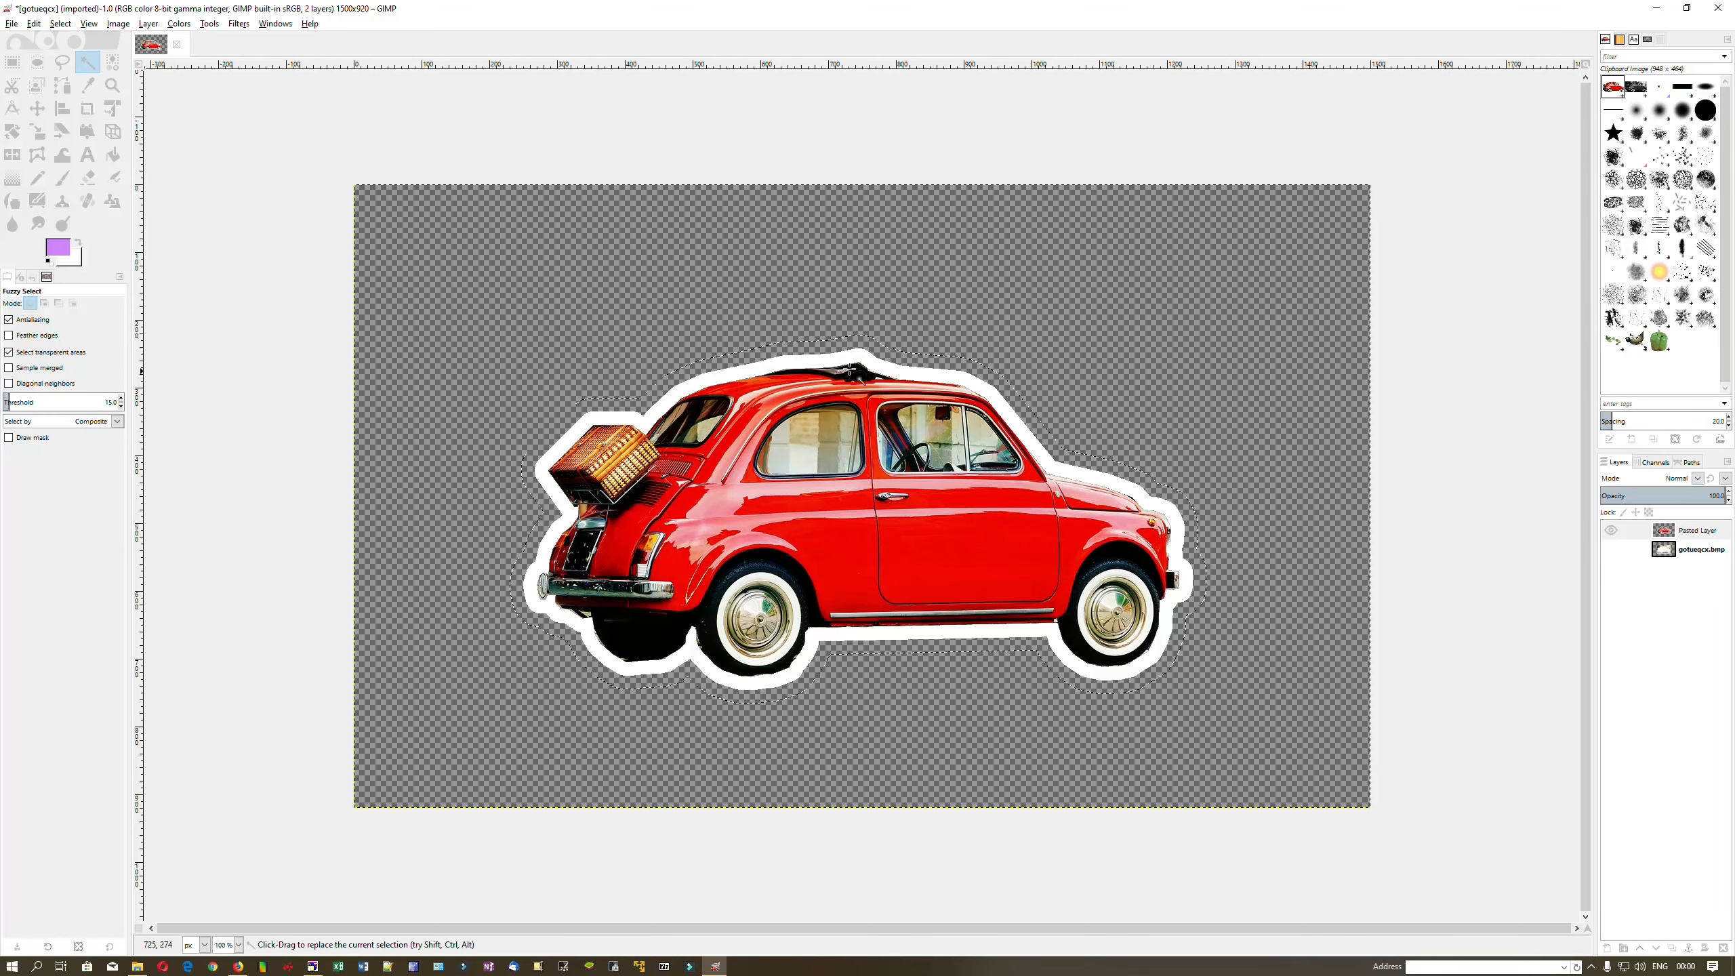
left_click(981, 373)
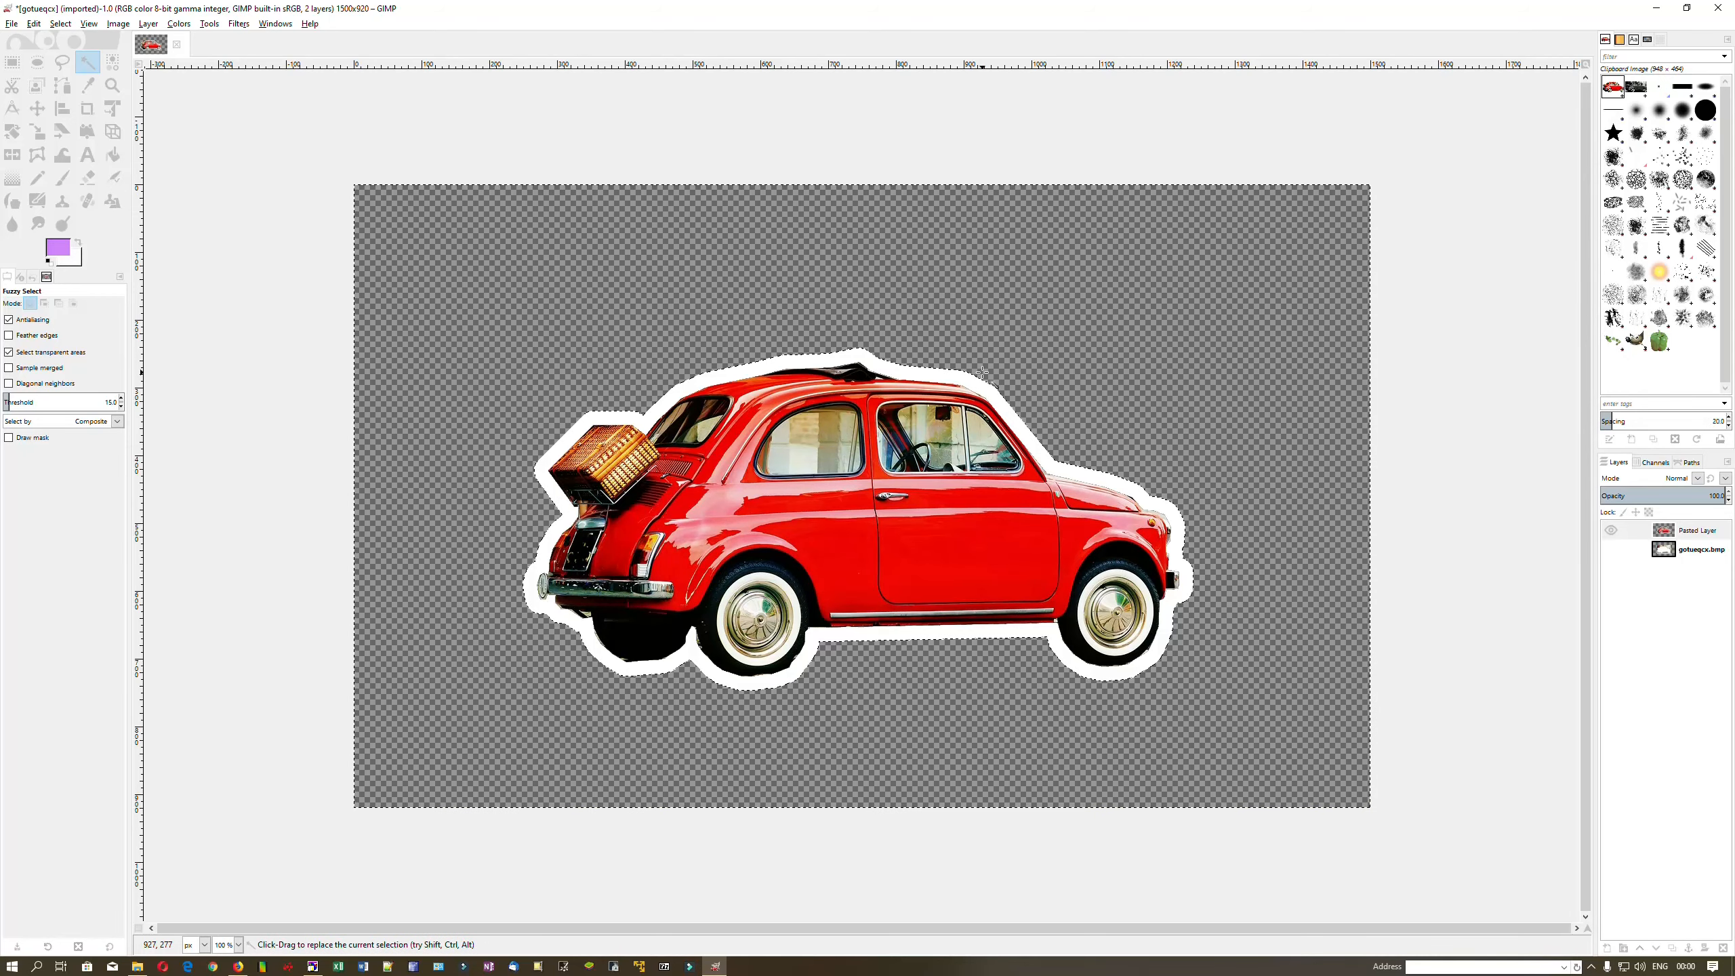
key("ctrl+z")
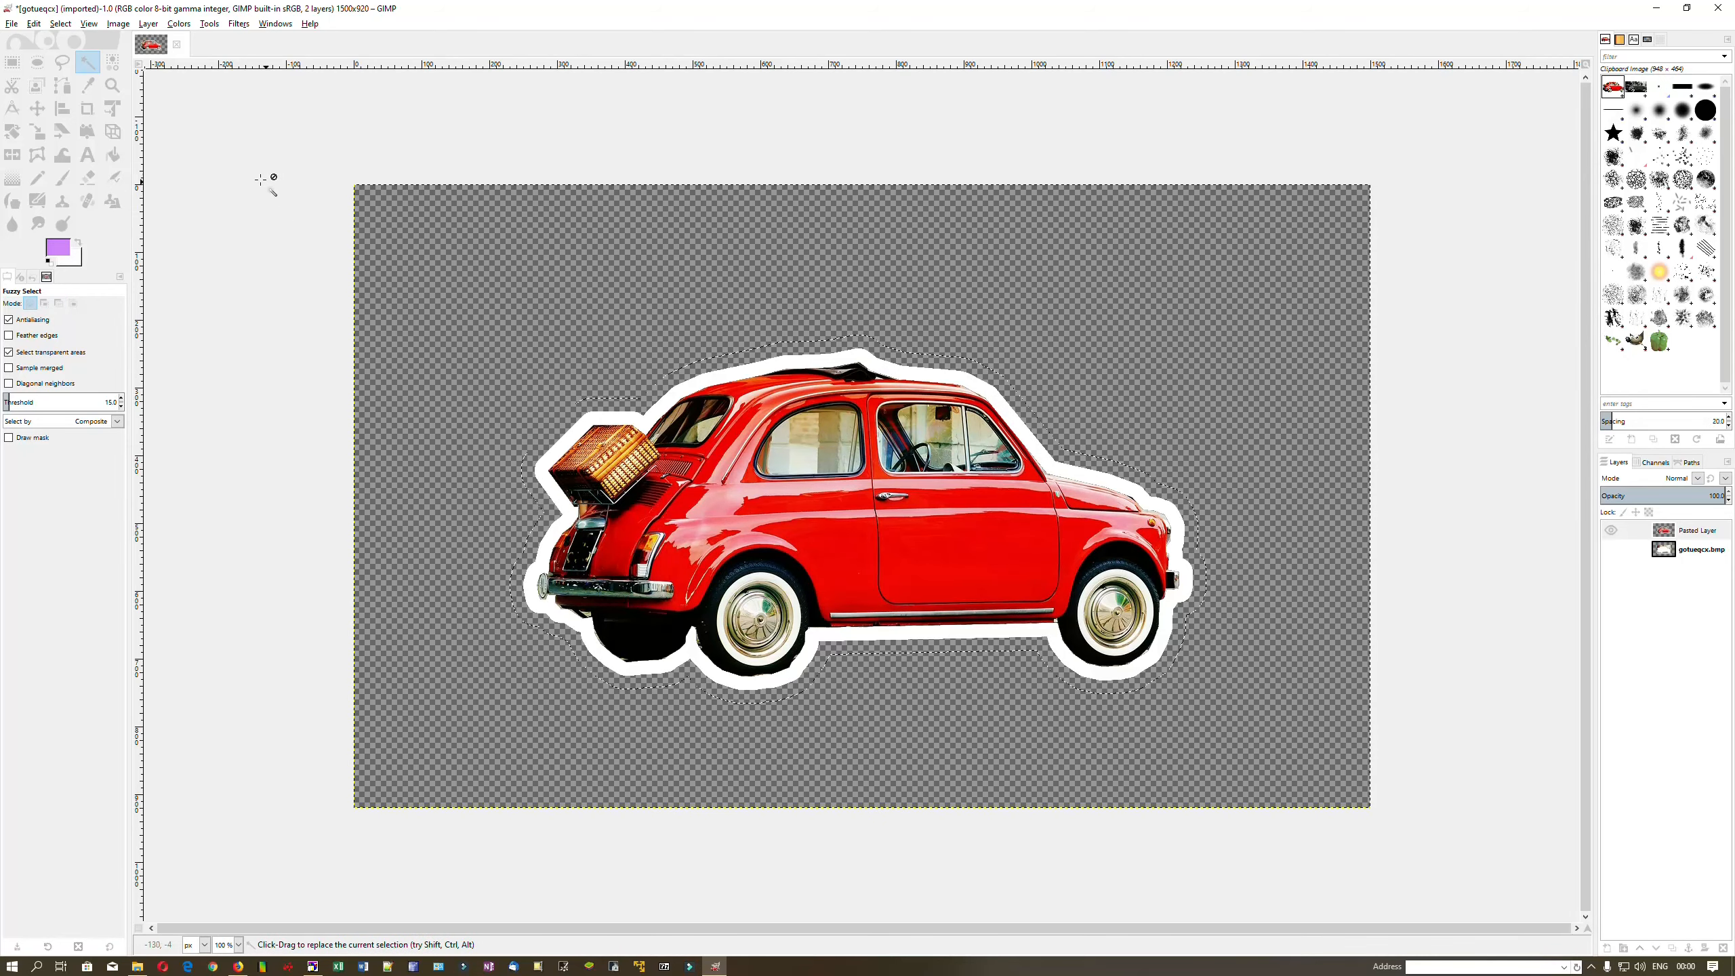
Confirm light purple d384ff as the Bucket Fill colour
left_click(113, 155)
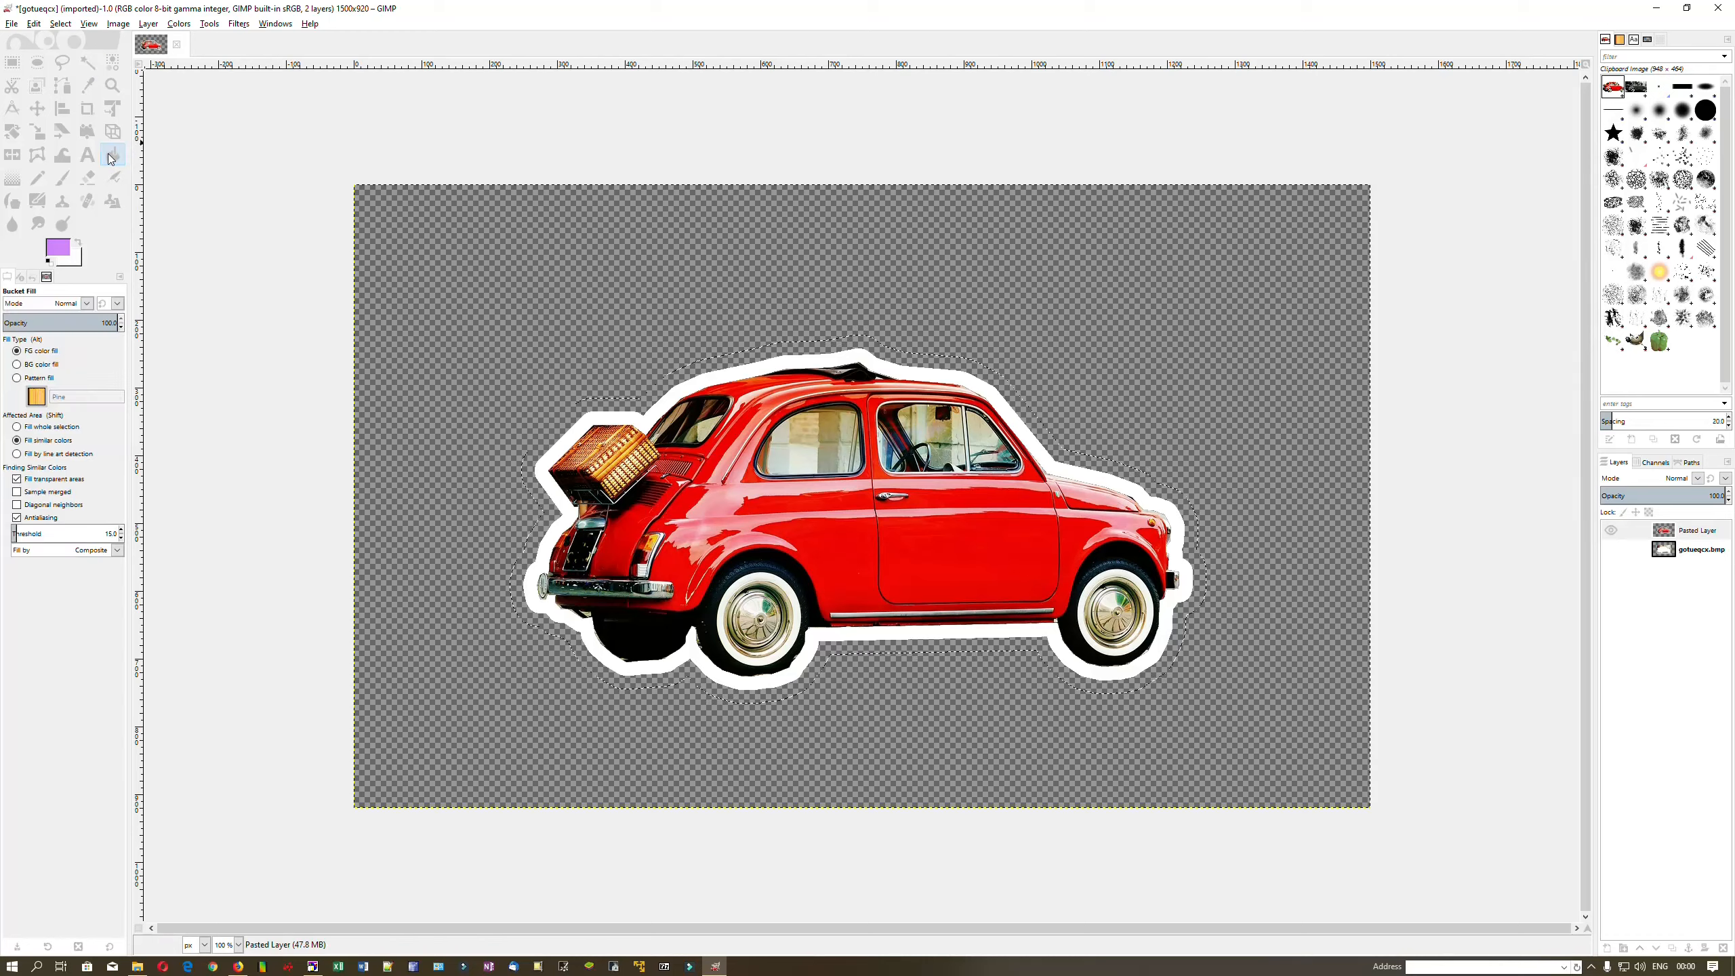
left_click(59, 247)
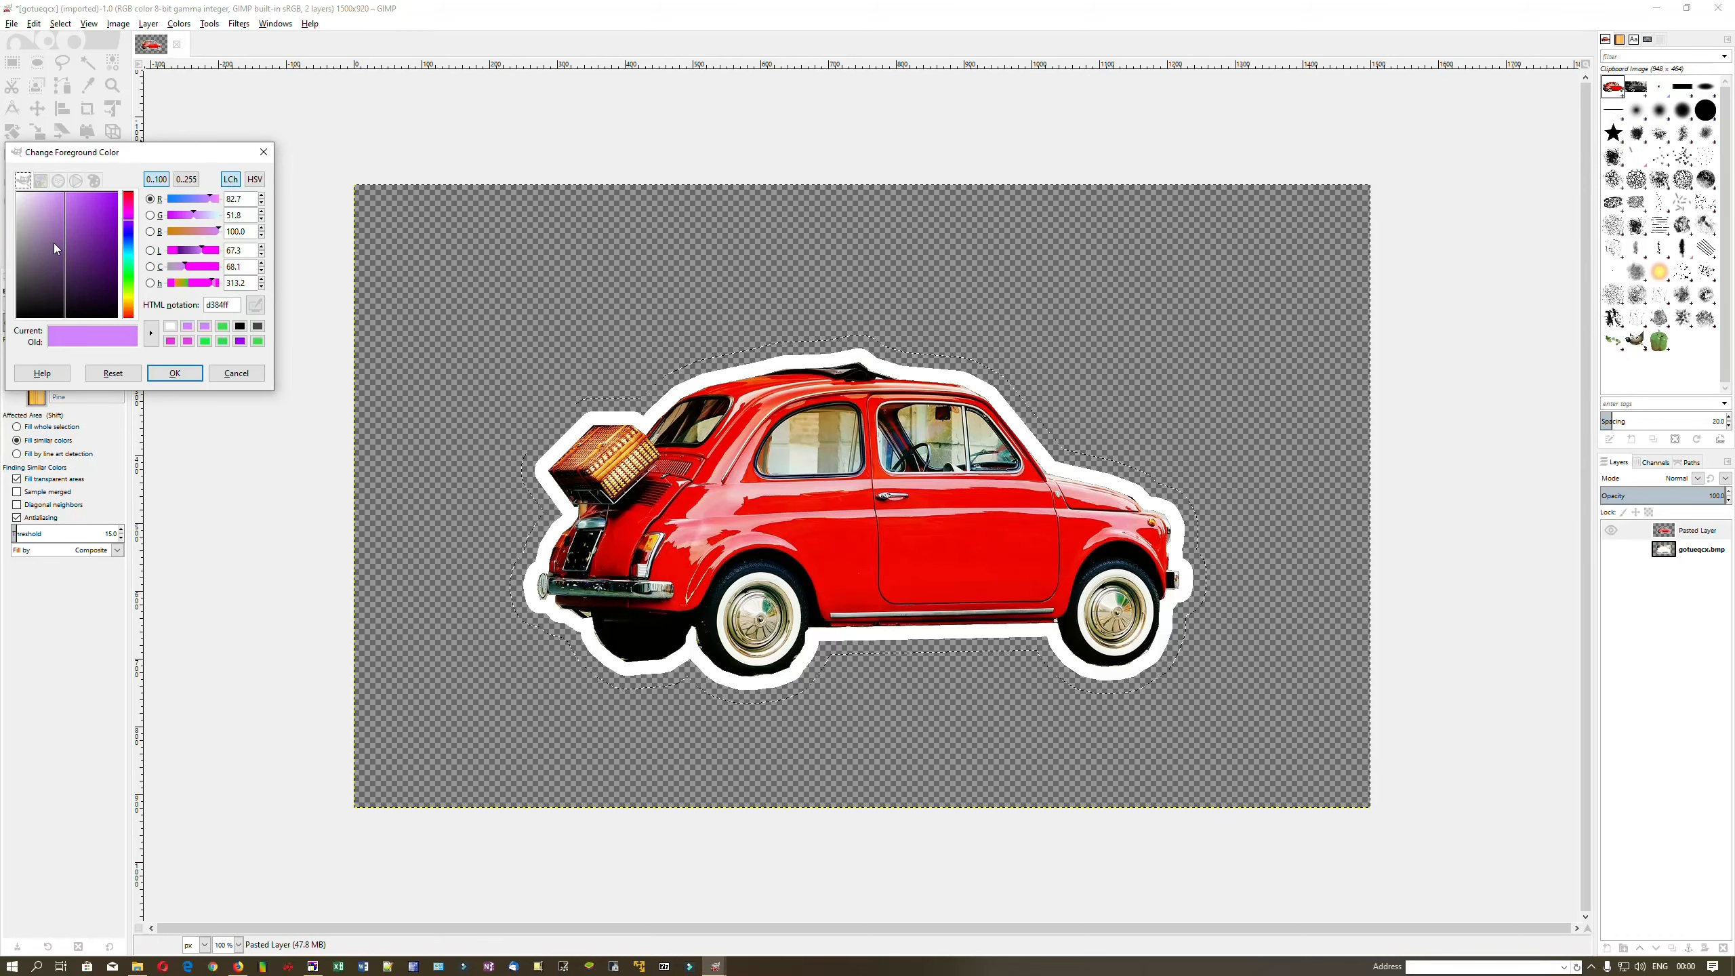
left_click(175, 373)
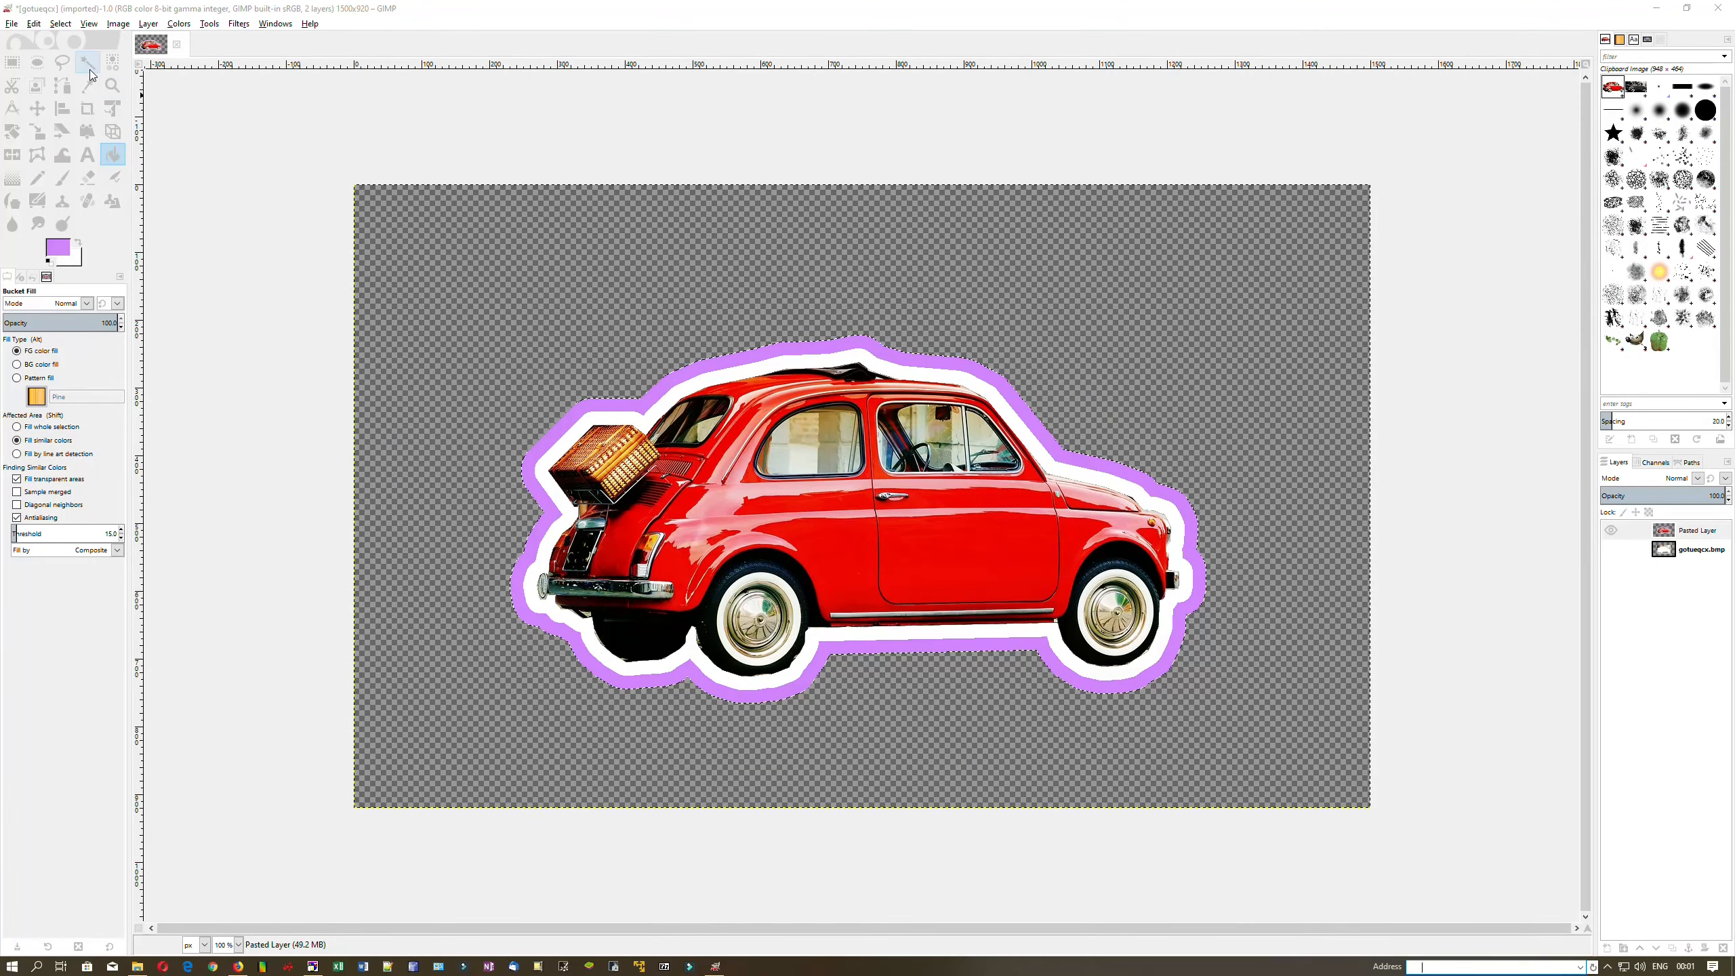
left_click(89, 64)
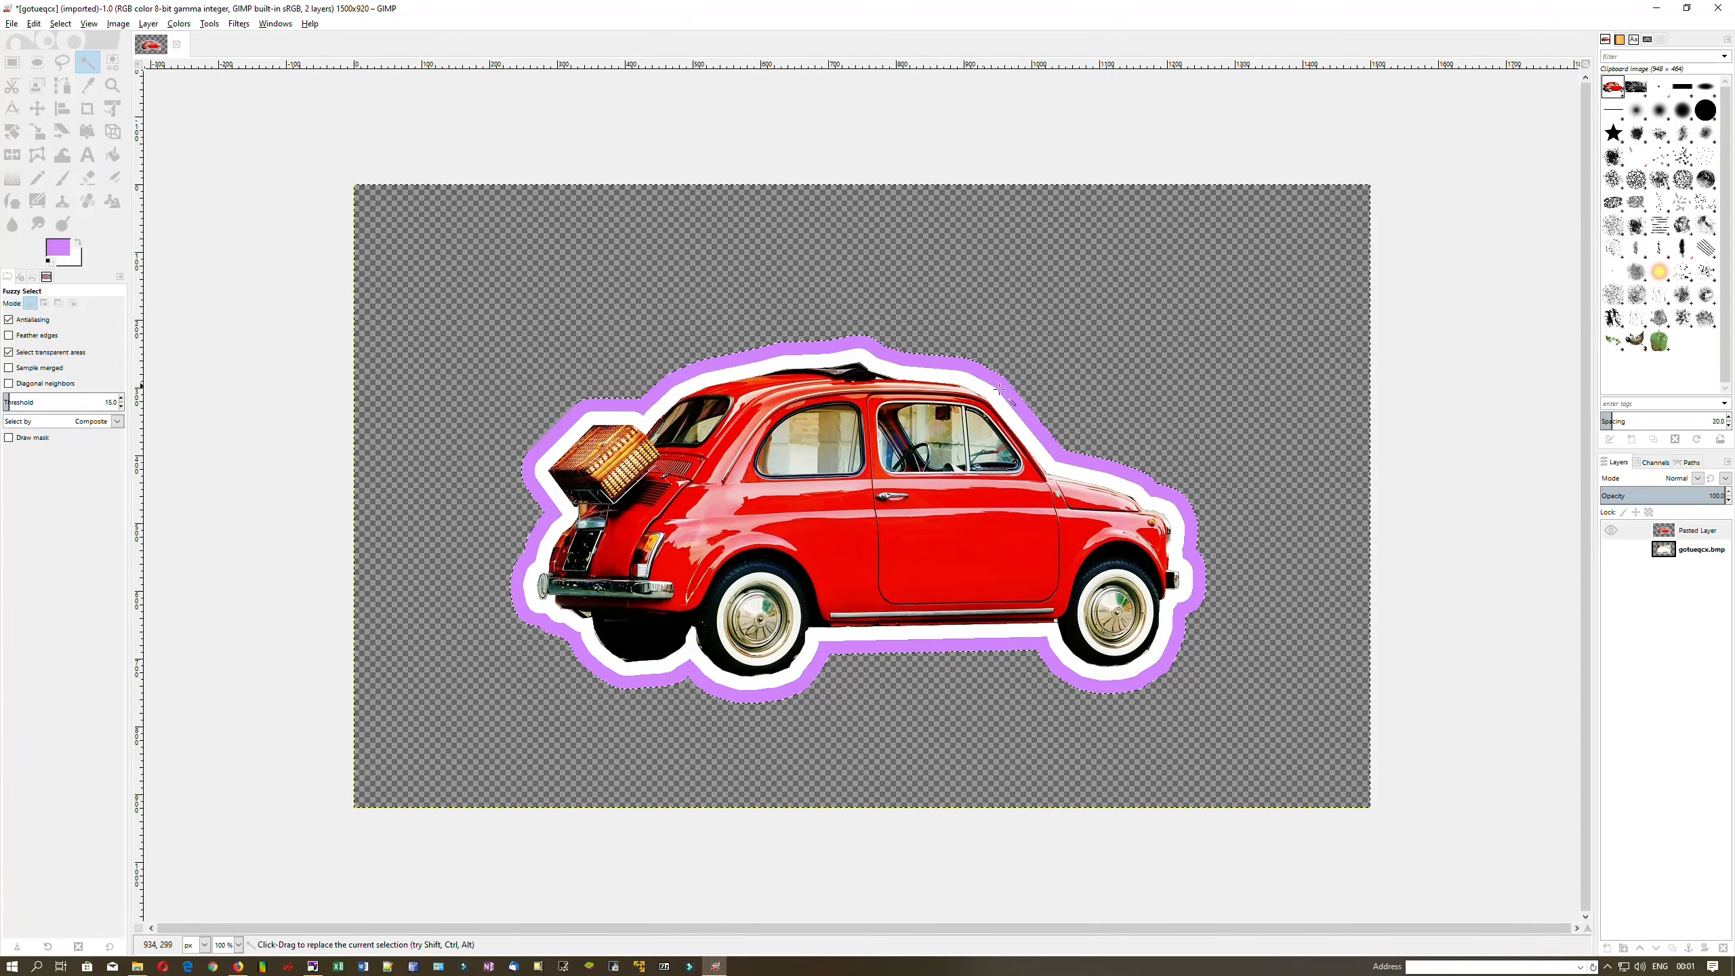
Apply a Drop Shadow offset 20 px with blur 10 and slightly raised opacity
right_click(1118, 414)
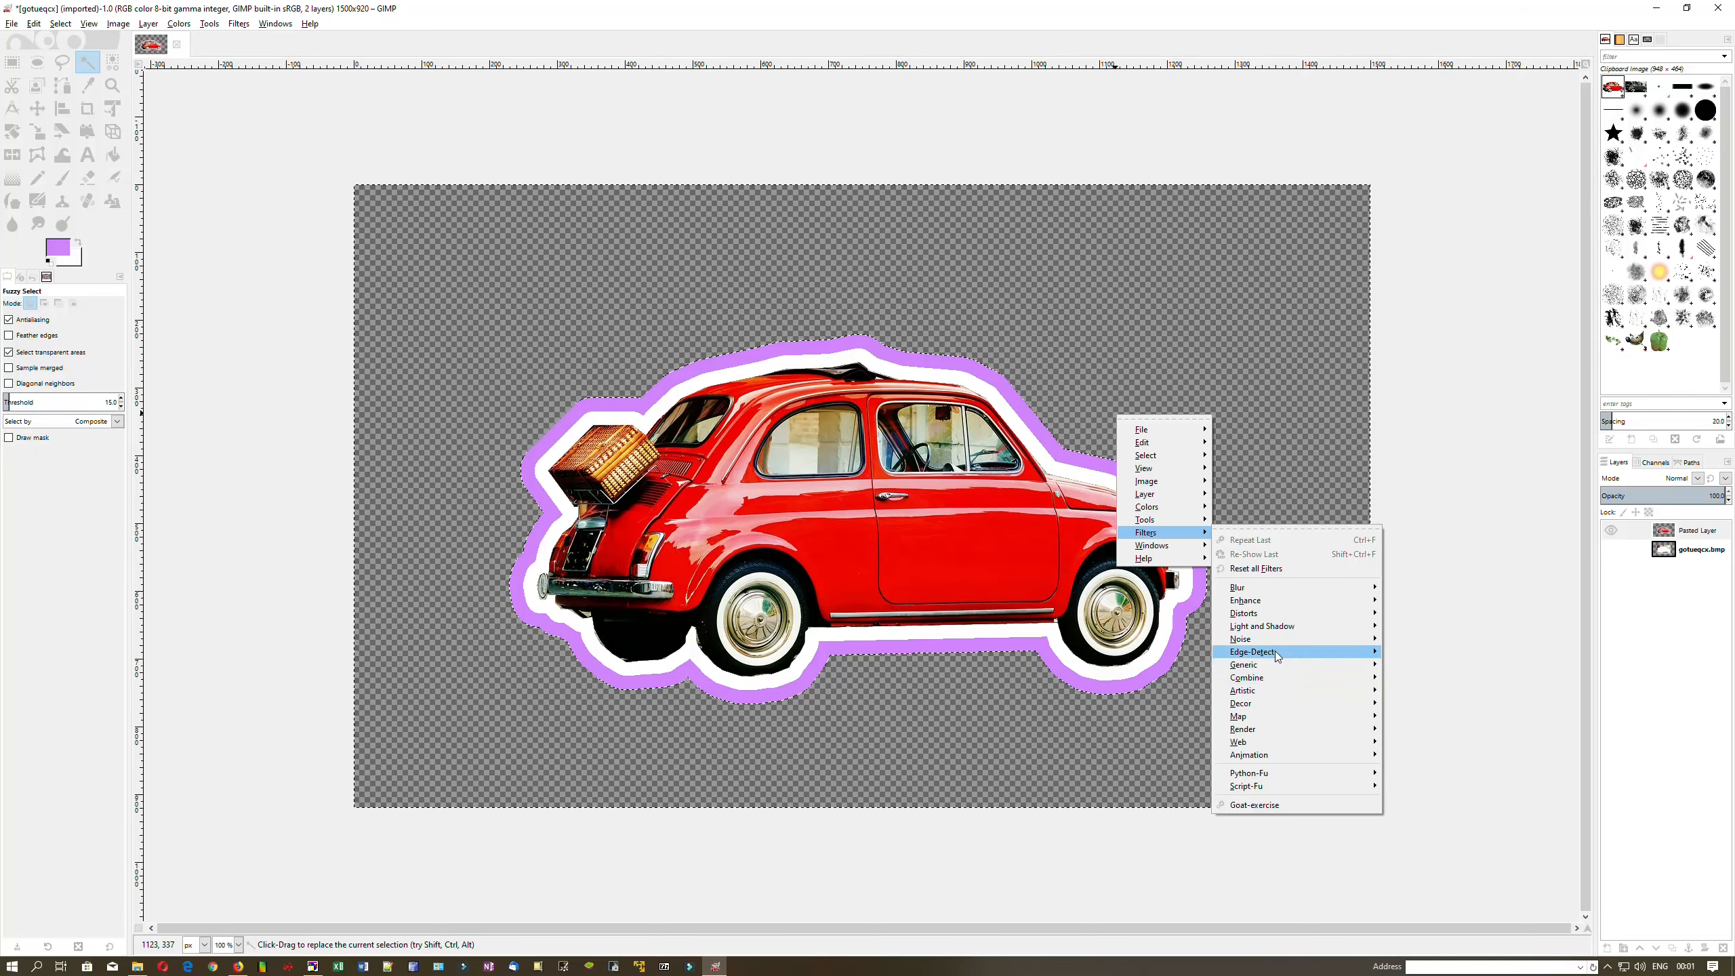
mouse_move(1271, 633)
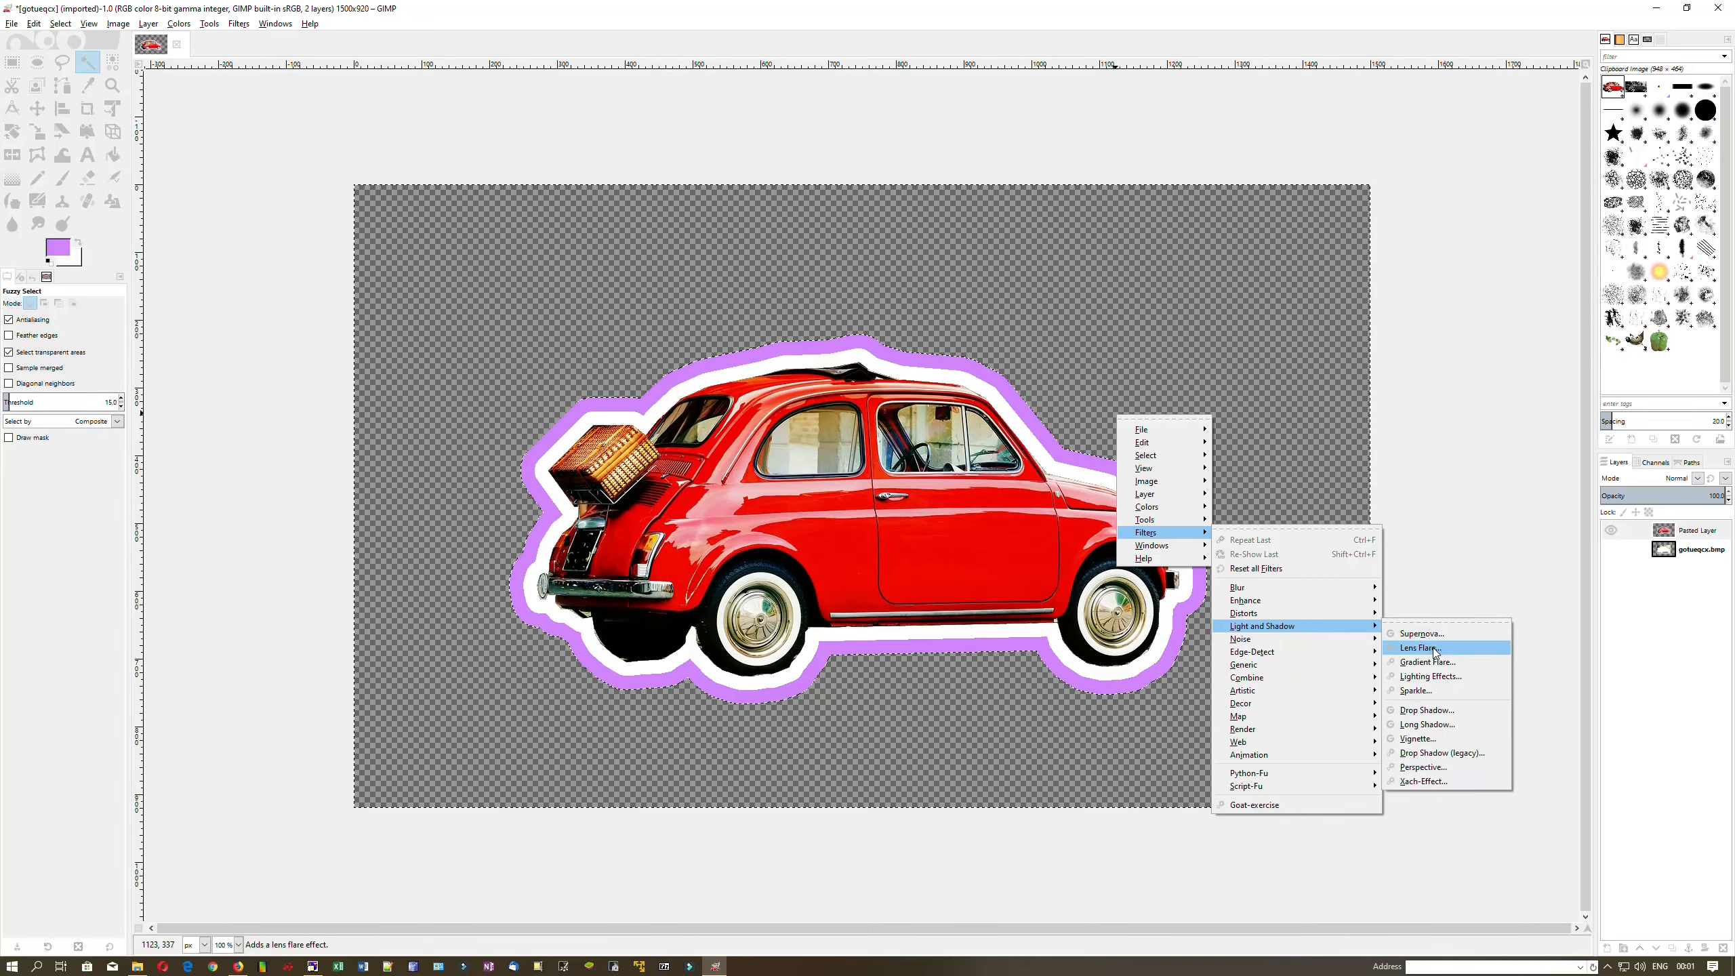
left_click(1431, 708)
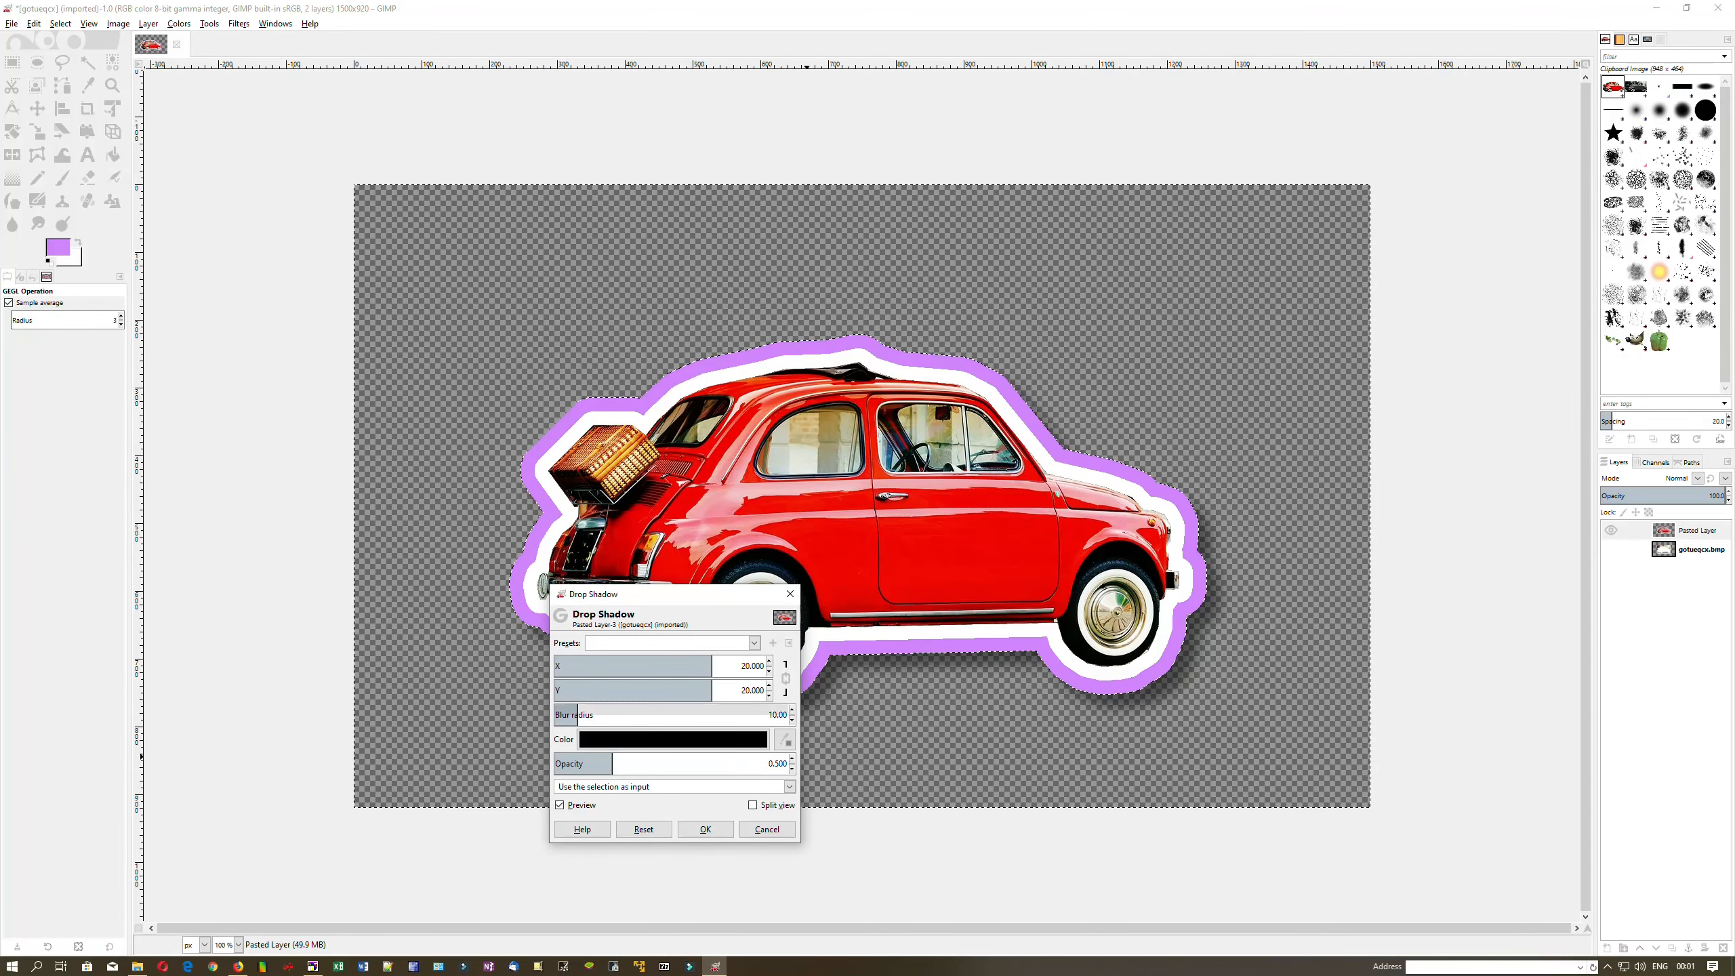
left_click_drag(685, 602, 357, 478)
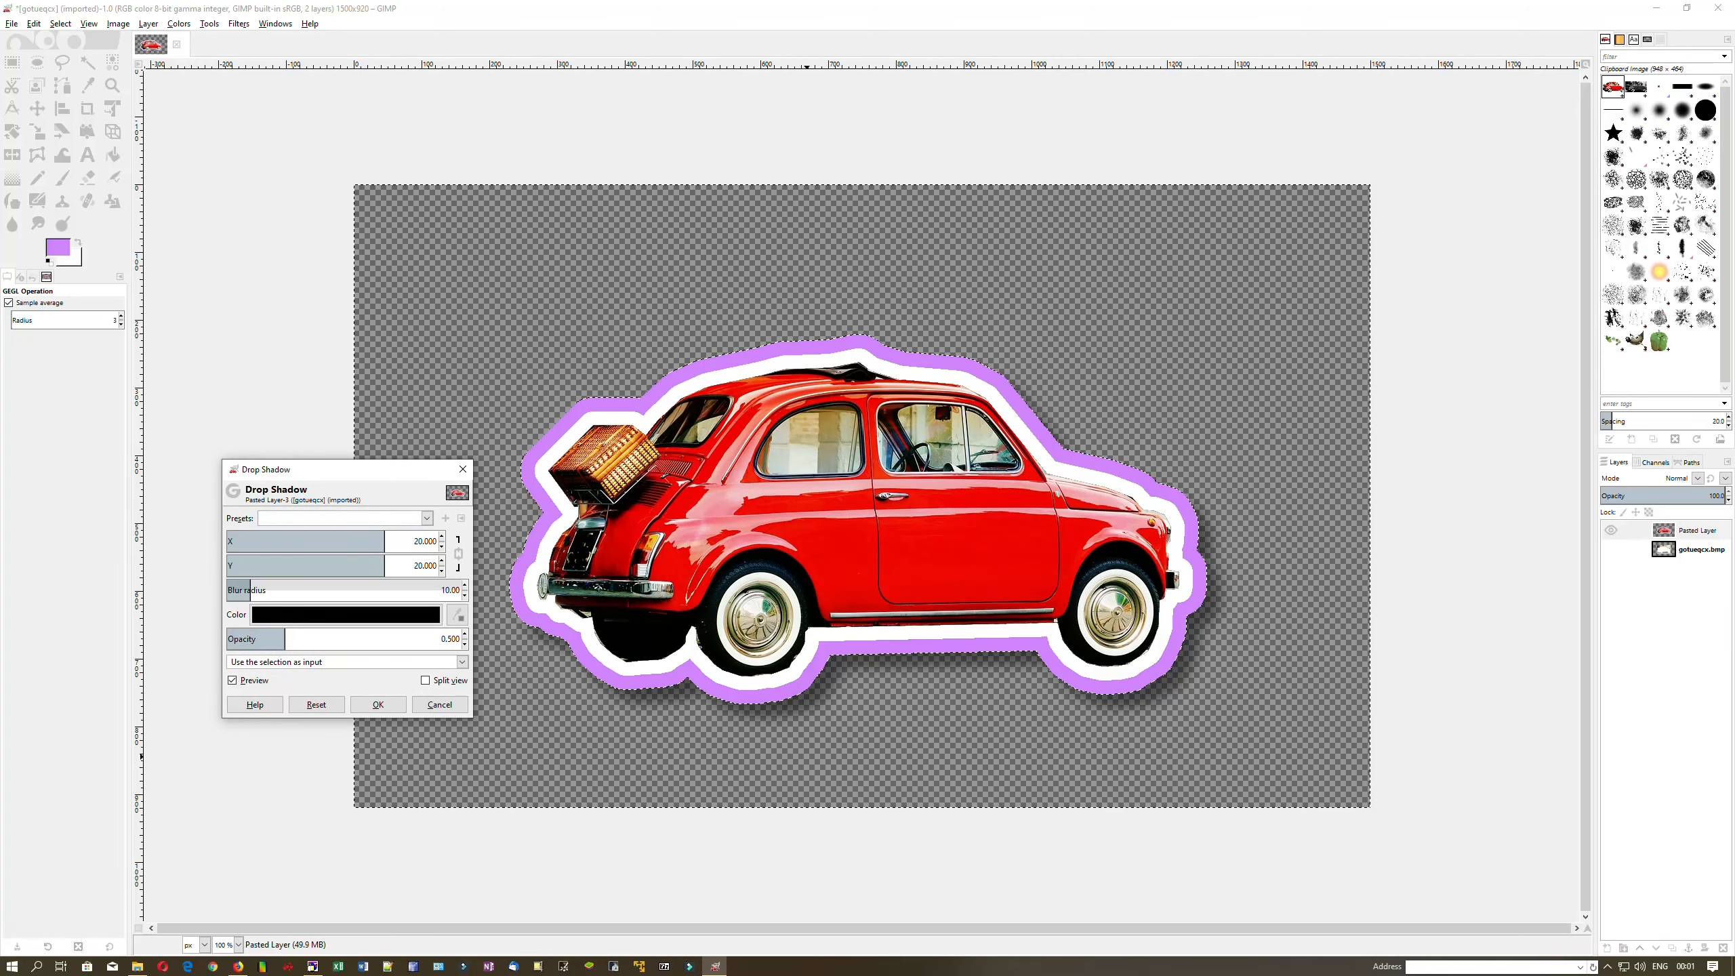
left_click_drag(286, 645, 404, 645)
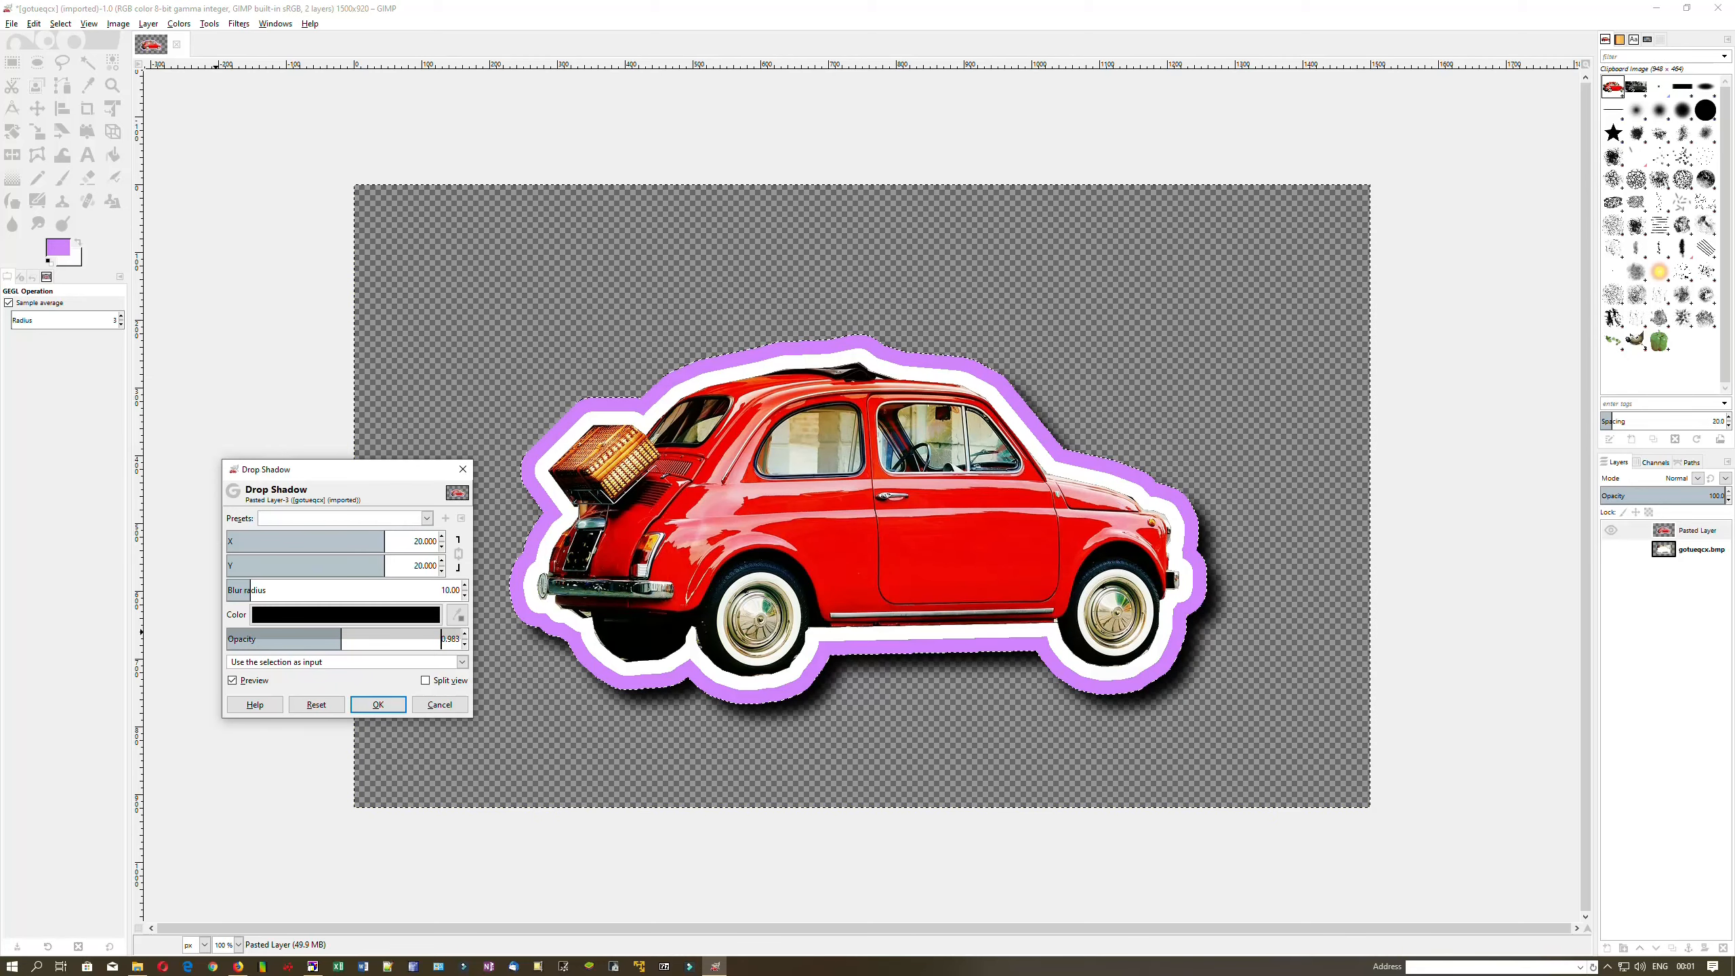
left_click(389, 711)
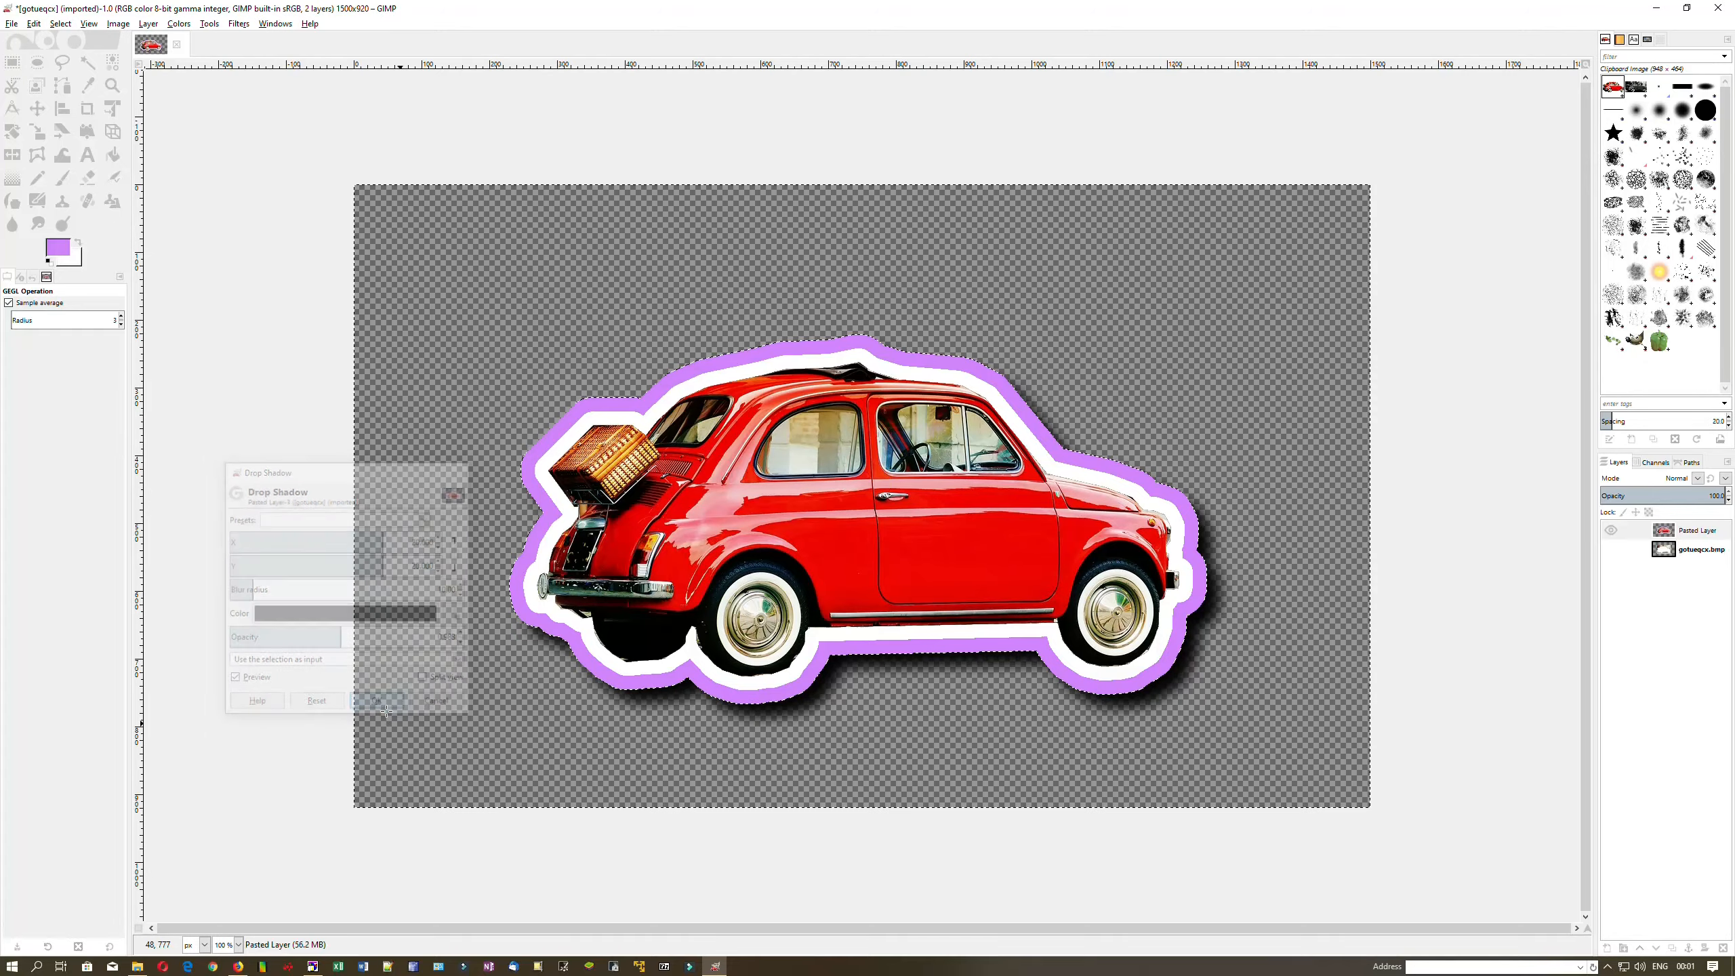